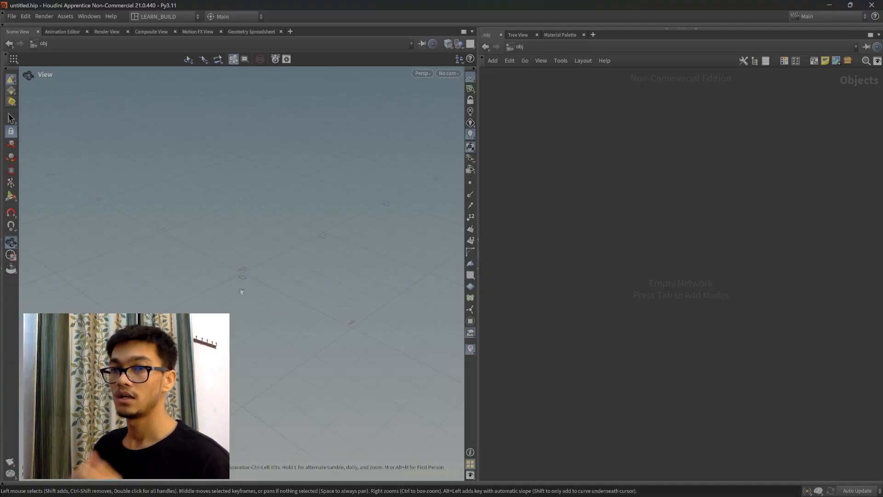
Reveal and hide the shelf tools and the parameter pane above the network editor.
click(2, 26)
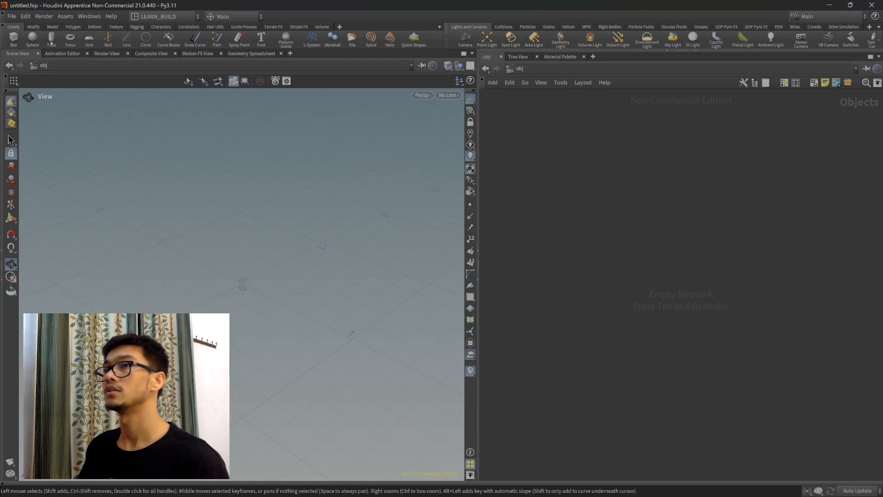
click(3, 25)
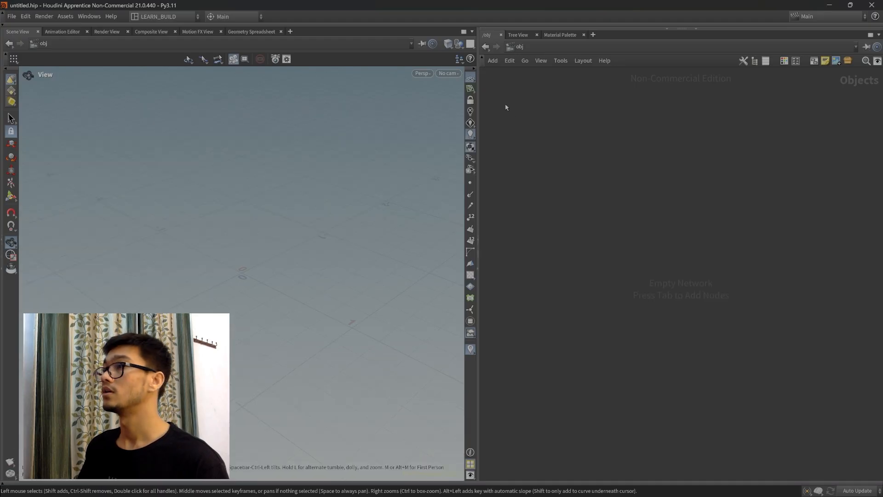
click(666, 30)
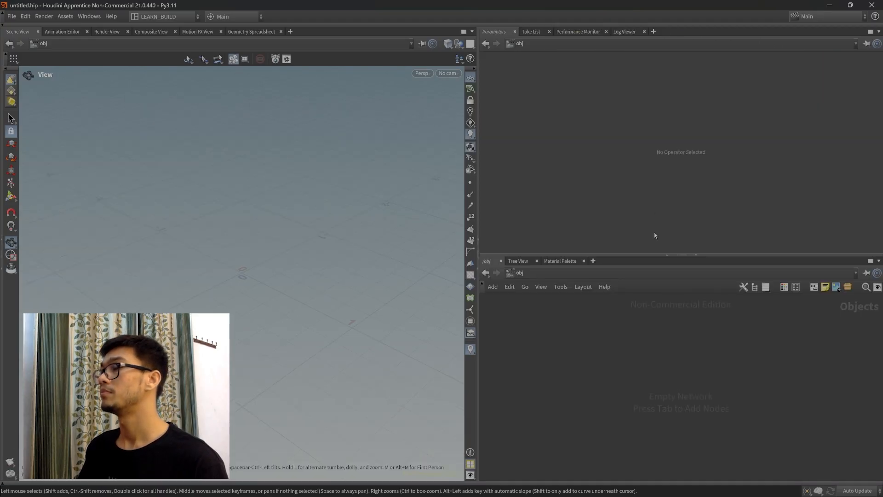
click(667, 255)
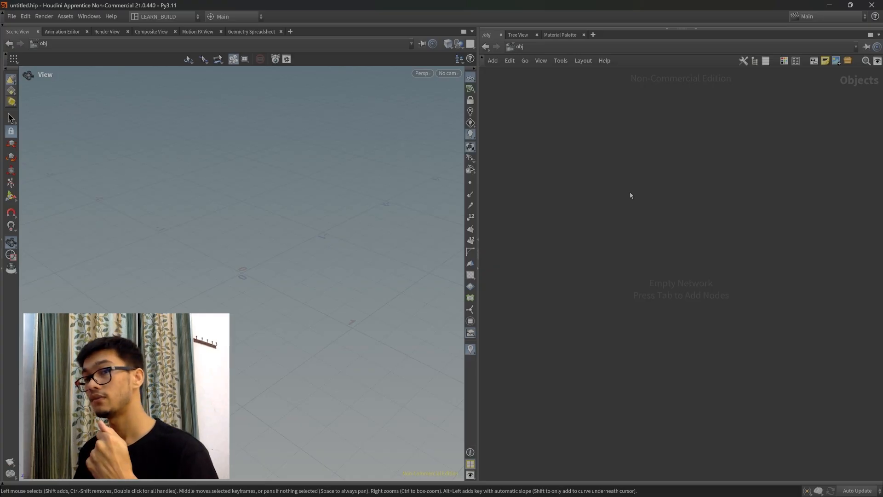
Add a Sphere (Polygons) object at the object level and move its node aside to make room.
key(Tab)
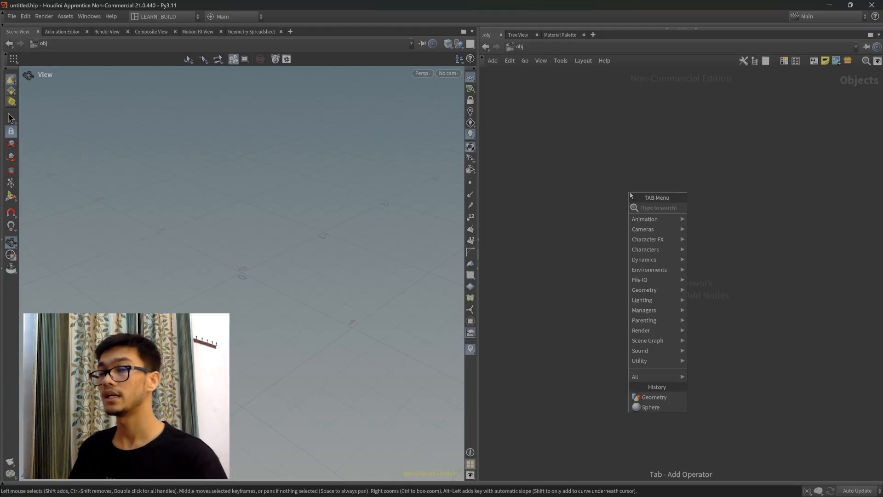
text(sphere)
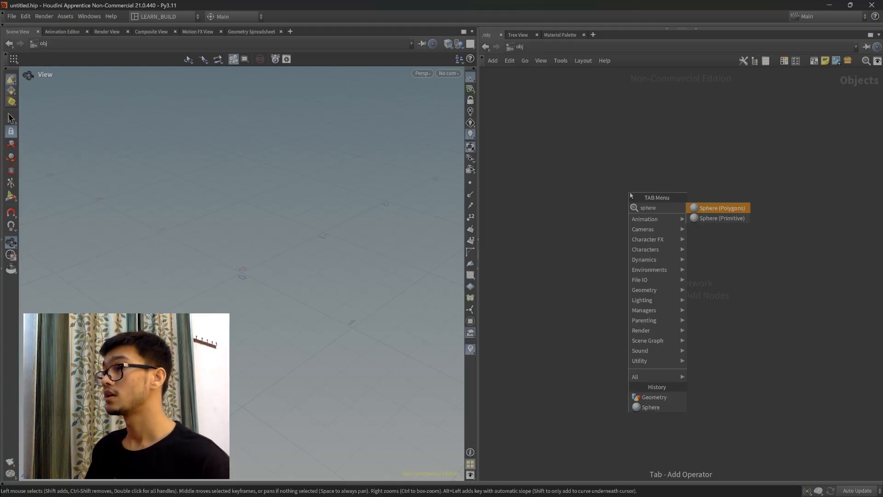
key(Return)
click(599, 186)
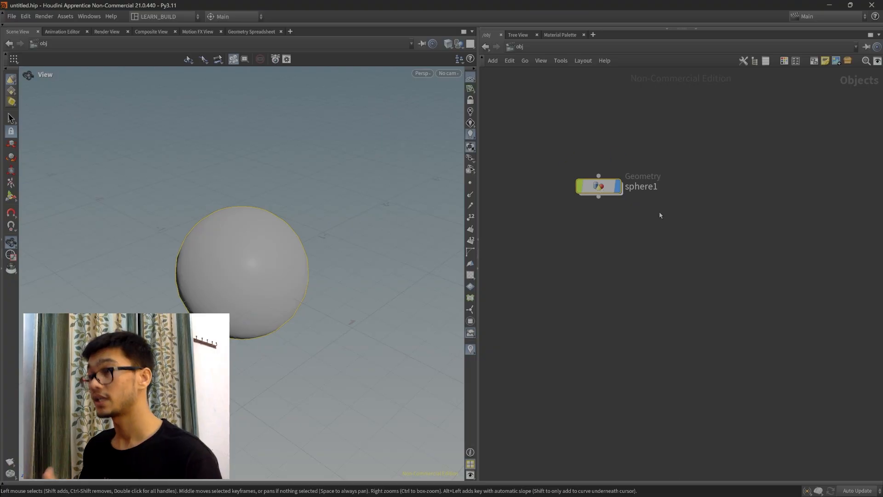
drag(600, 186, 550, 184)
click(733, 213)
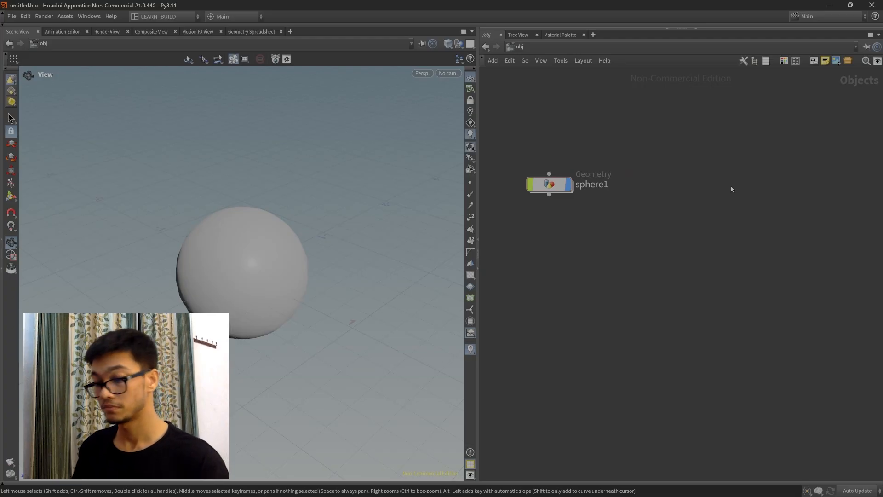
Add an empty Geometry object beside the sphere object.
key(Tab)
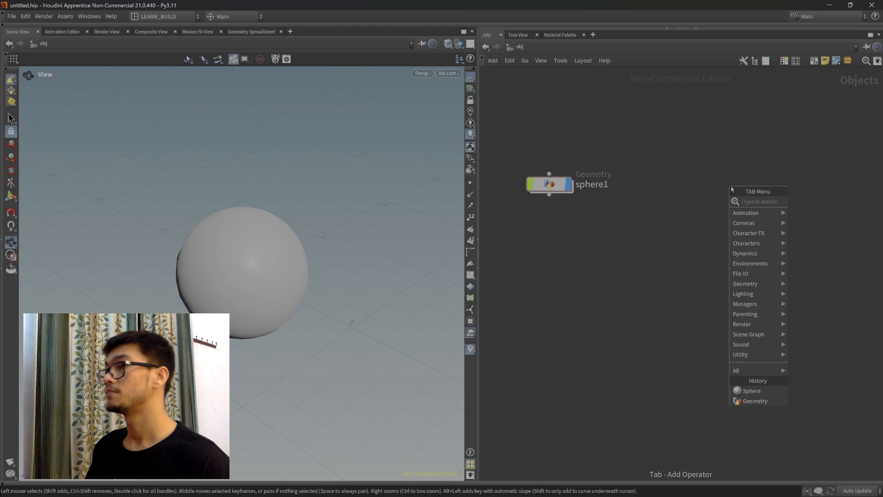
text(geom)
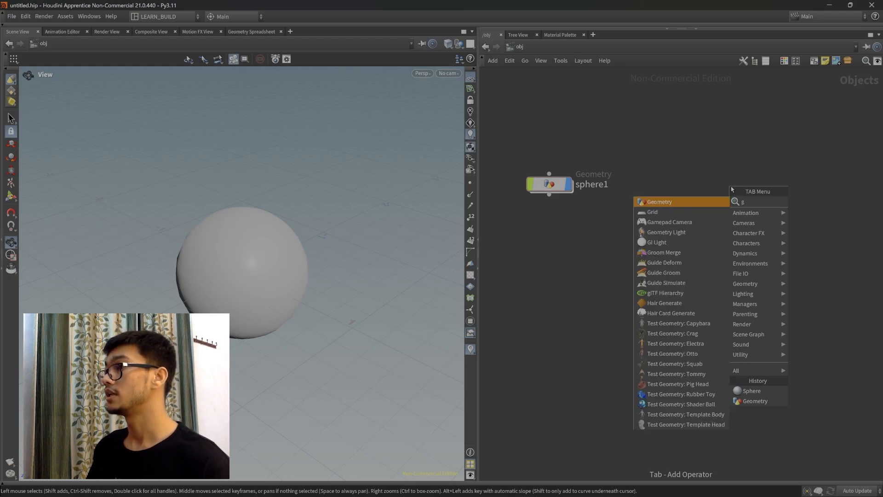
key(Return)
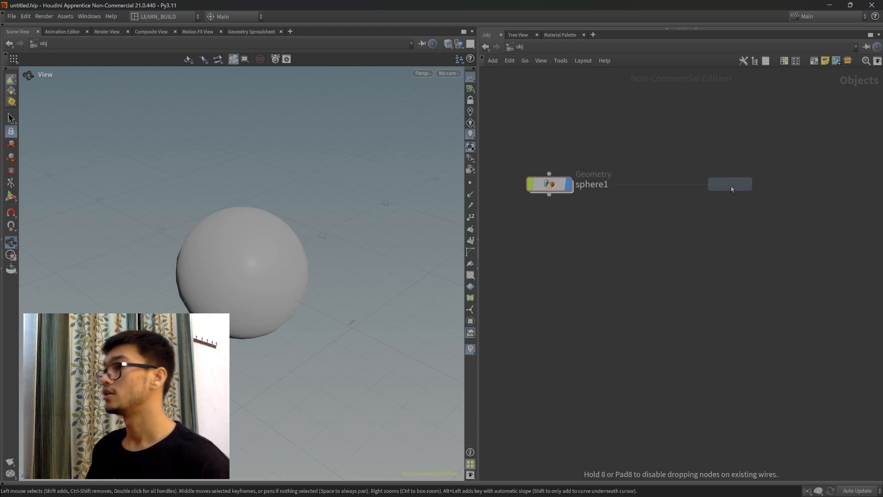
click(731, 184)
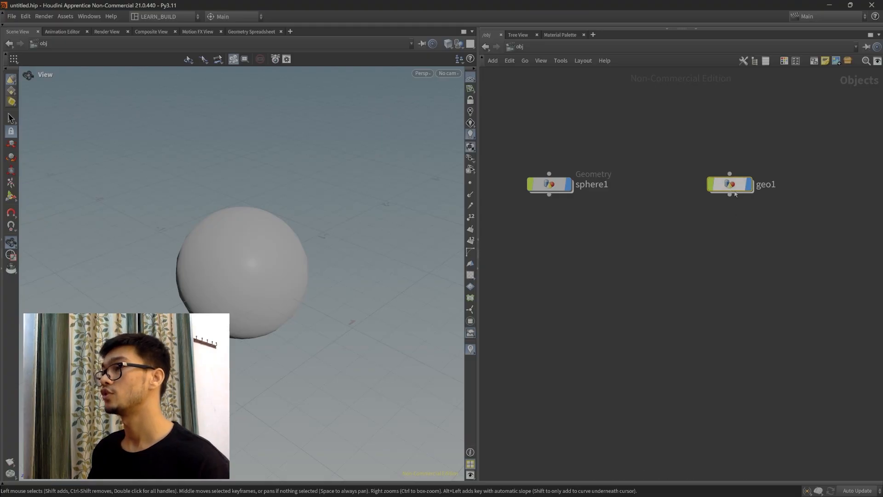
Enter the geo1 object and add a Sphere (Polygons) node inside it.
double_click(731, 184)
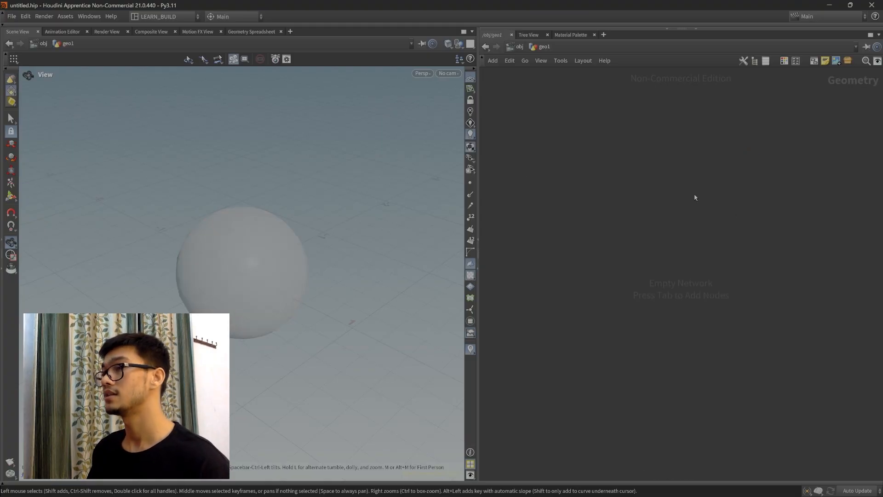
key(Tab)
text(spher)
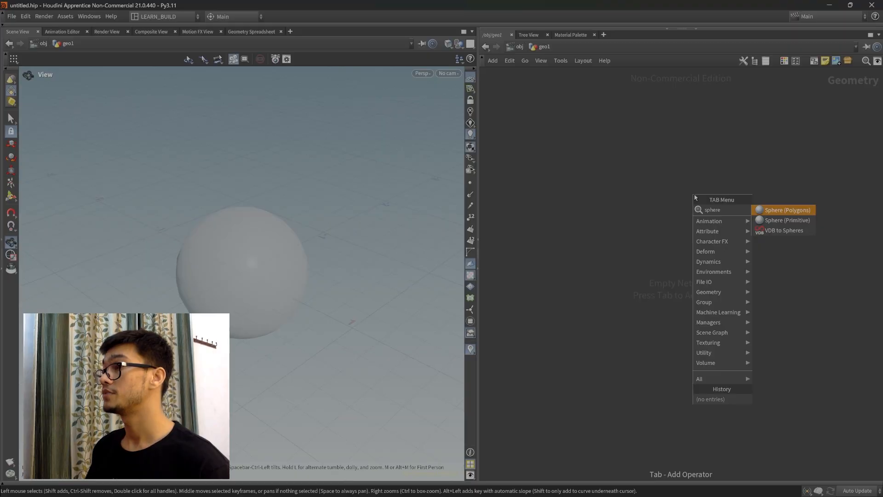
key(Return)
click(693, 194)
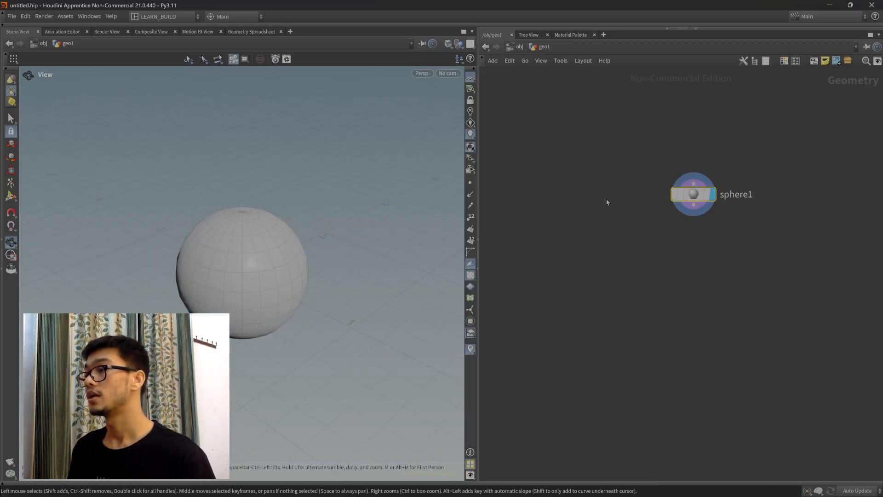
Switch between the object level and the inside of geo1 to compare both networks, ending at the object level.
click(519, 46)
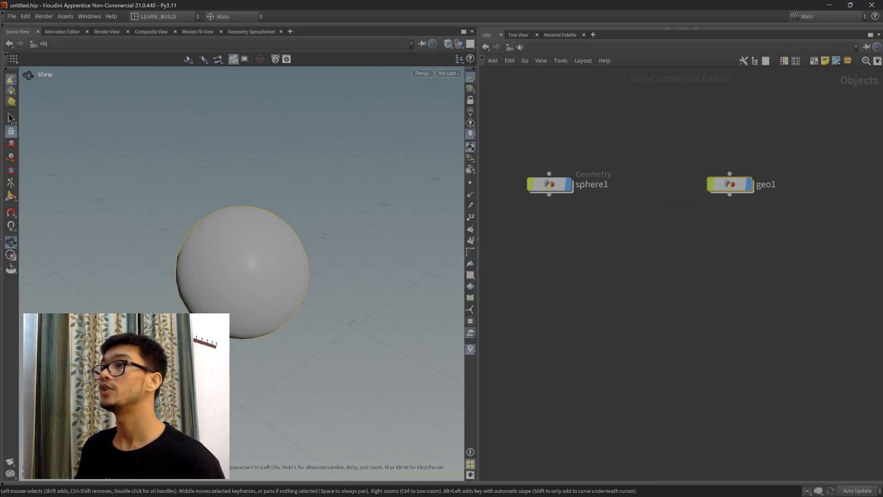
double_click(729, 184)
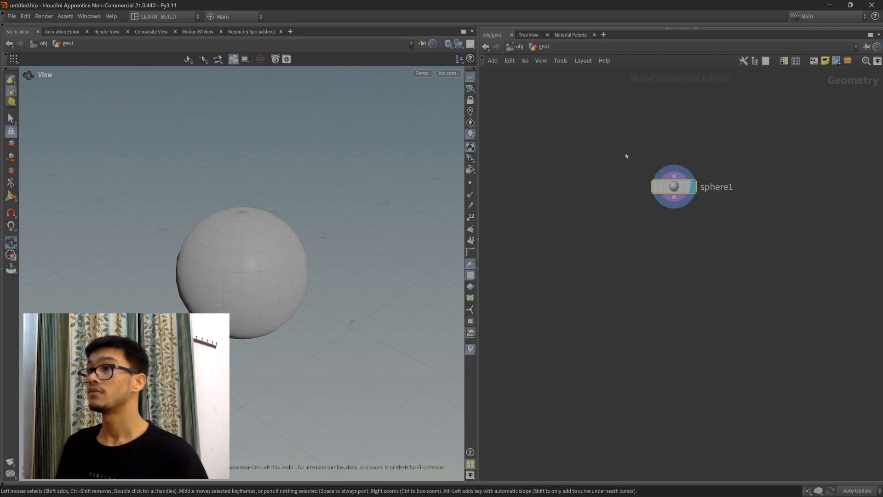
key(u)
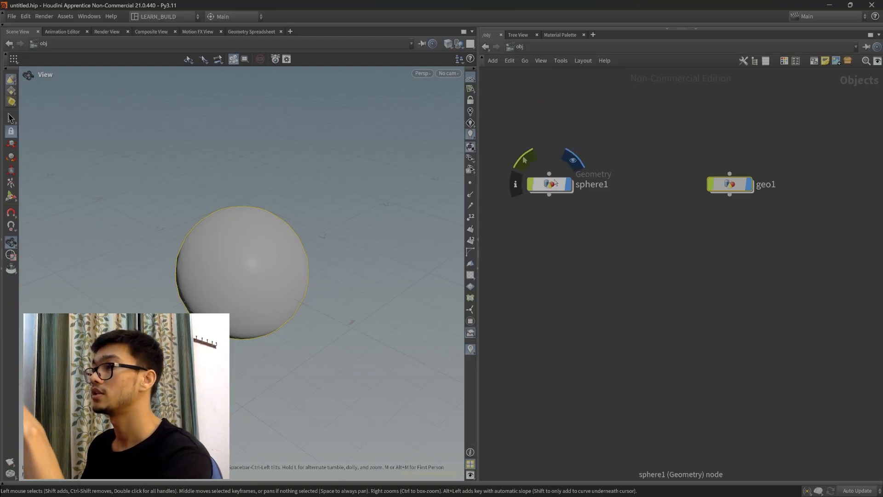
drag(556, 182, 591, 207)
drag(730, 185, 737, 216)
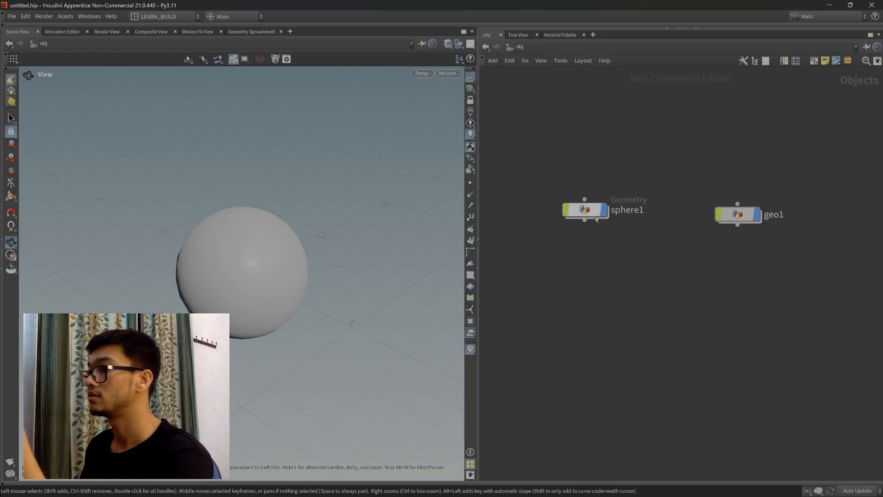
double_click(735, 215)
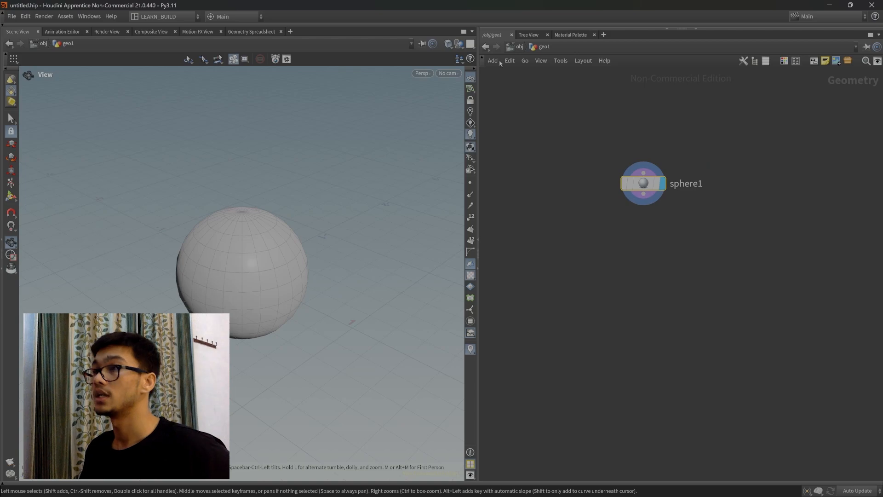
click(518, 46)
Line up the sphere1 and geo1 object nodes side by side in the object network.
drag(739, 212, 744, 212)
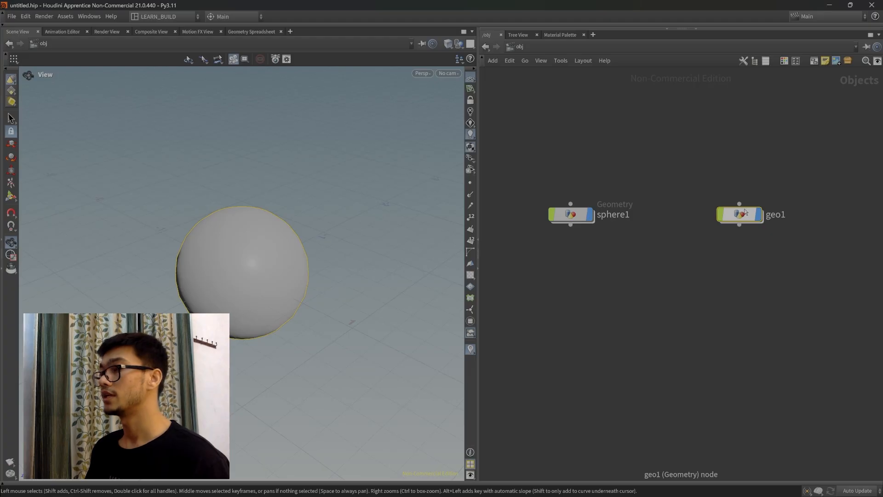
mouse_move(573, 221)
drag(573, 221, 560, 220)
drag(743, 209, 727, 199)
drag(567, 215, 566, 206)
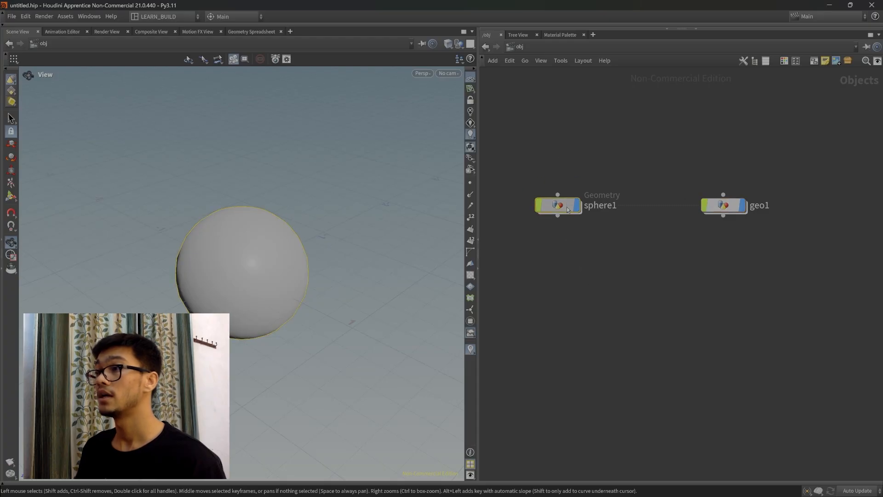
drag(720, 205, 728, 205)
click(685, 225)
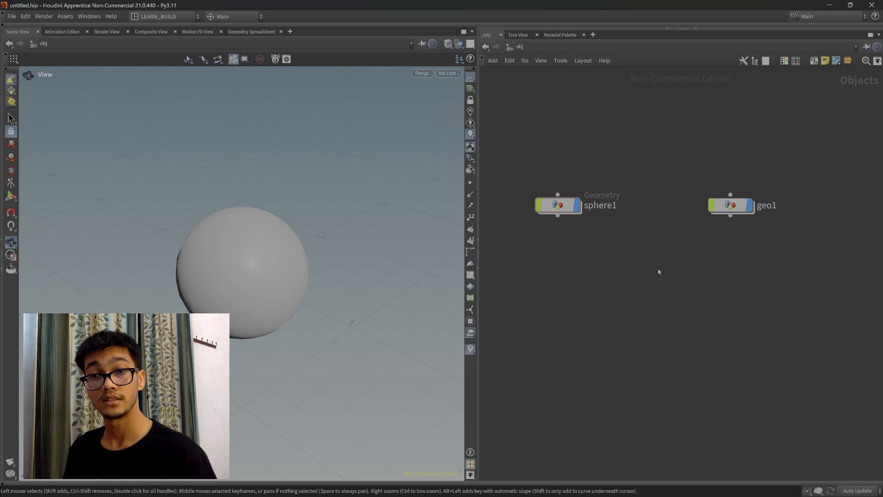
drag(637, 266, 534, 170)
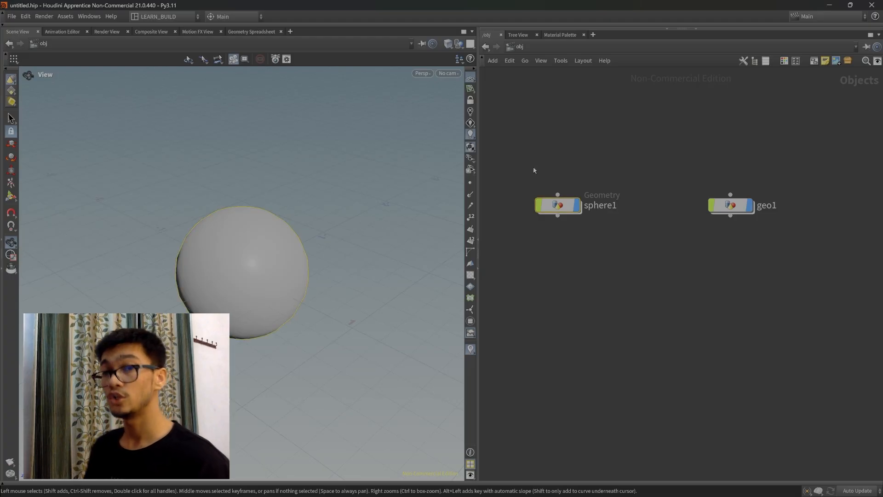
click(633, 297)
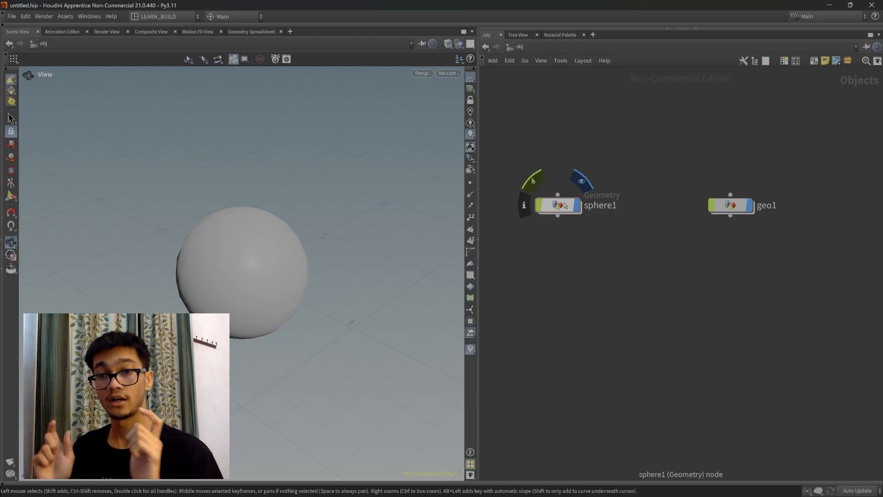
drag(596, 310, 520, 136)
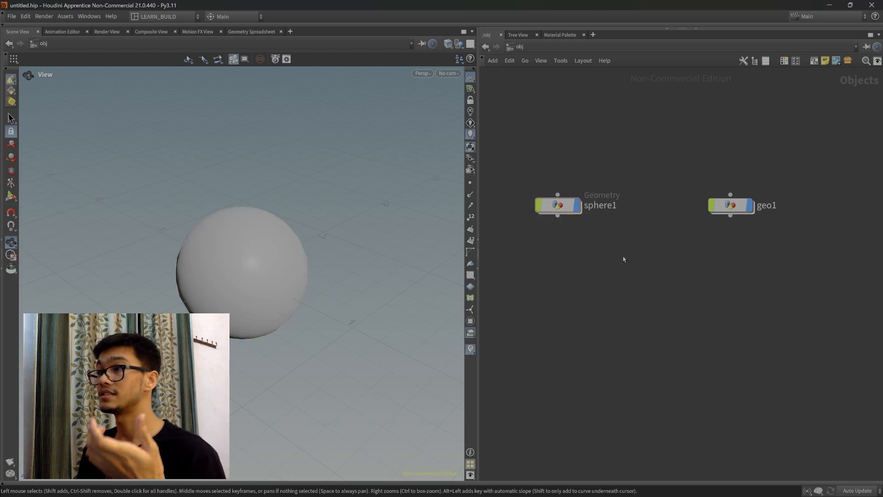
Examine the Transform parameters of the geo1 object and close them again.
drag(731, 203, 735, 201)
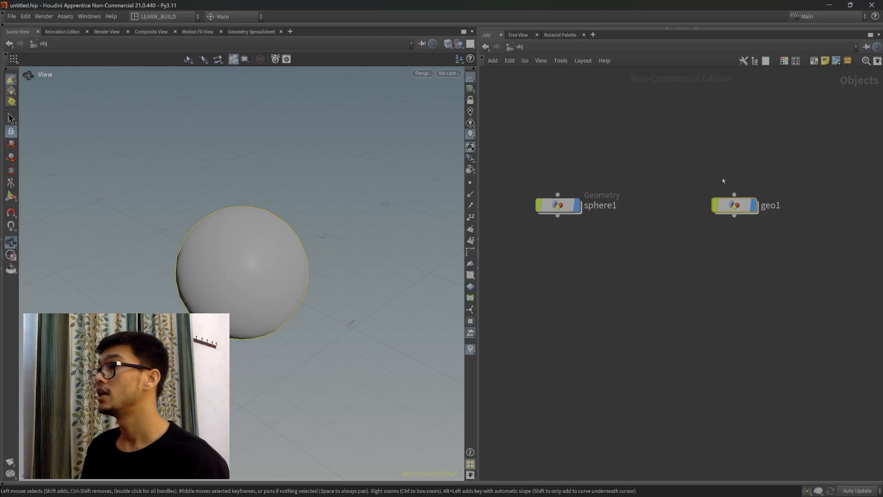
key(p)
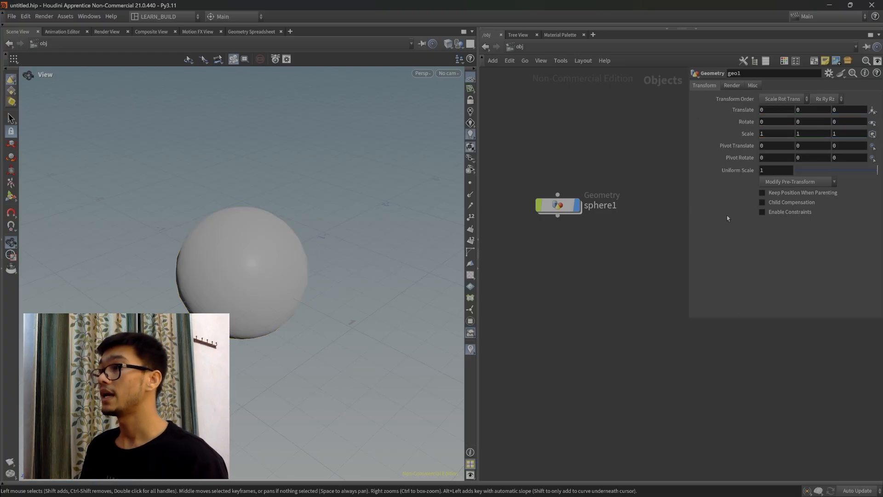
key(p)
Move the geo1 node below sphere1, enter it and reposition the sphere node inside to free up space.
drag(738, 203, 684, 260)
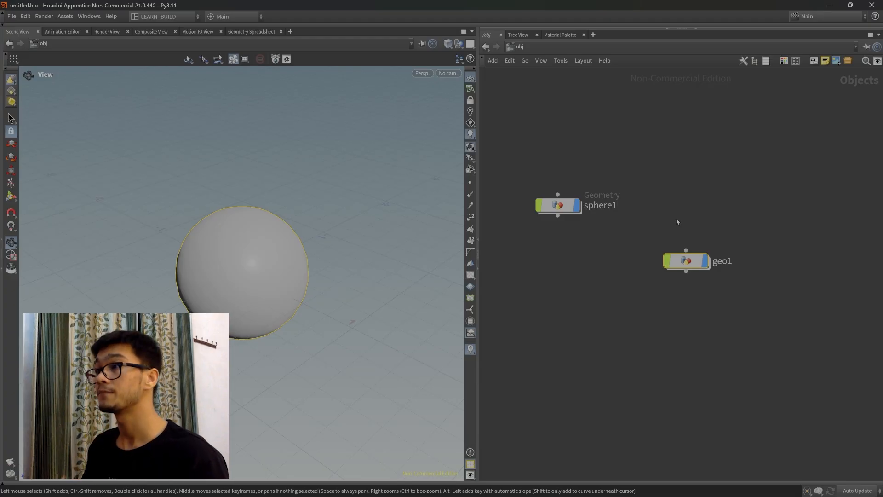
double_click(685, 261)
drag(649, 189, 627, 199)
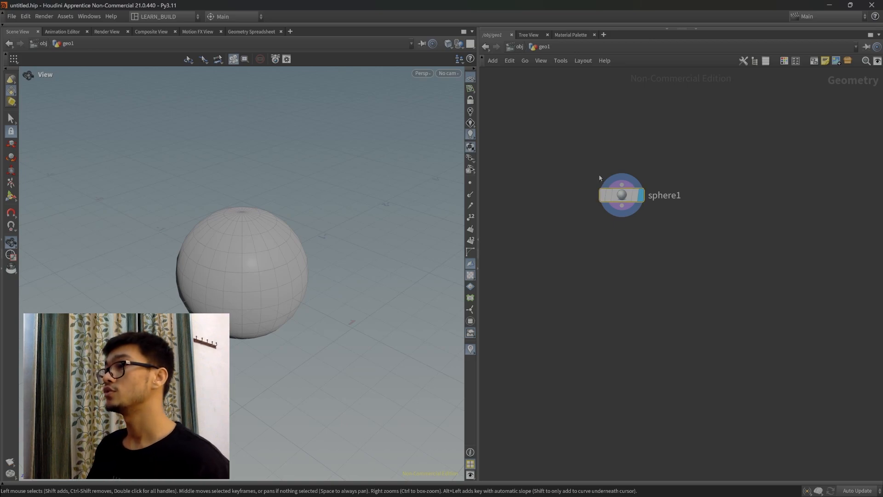
drag(623, 199, 582, 187)
drag(644, 232, 544, 156)
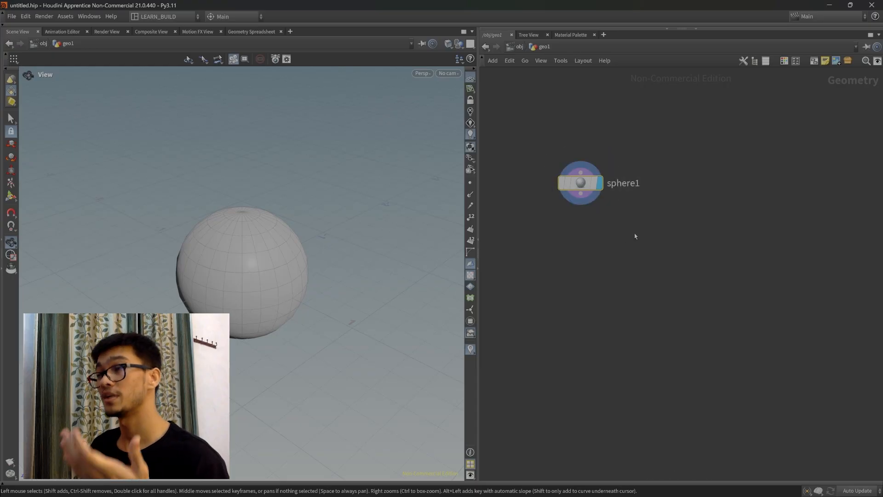
drag(583, 187, 578, 184)
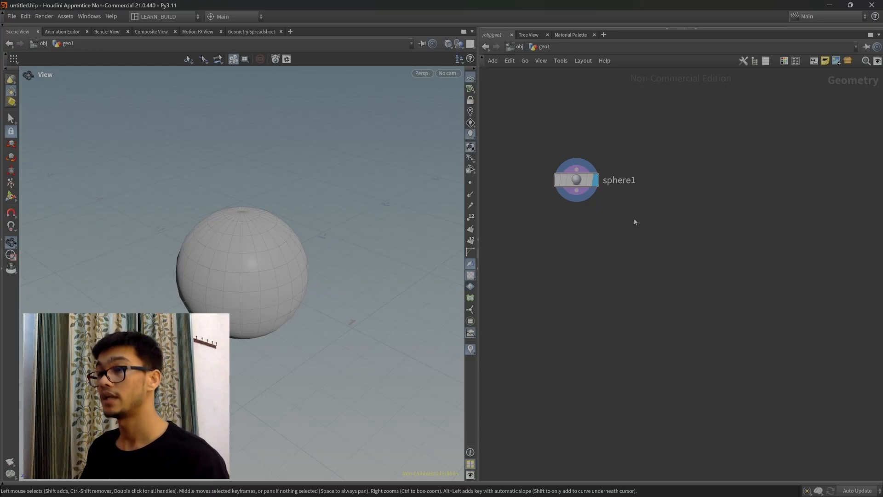
Add a Line node inside geo1 and place it beside the sphere node.
middle_drag(241, 279, 245, 265)
mouse_move(244, 311)
mouse_down()
mouse_move(273, 317)
mouse_move(255, 321)
mouse_up()
mouse_move(617, 222)
middle_down()
mouse_move(613, 250)
mouse_move(609, 236)
middle_up()
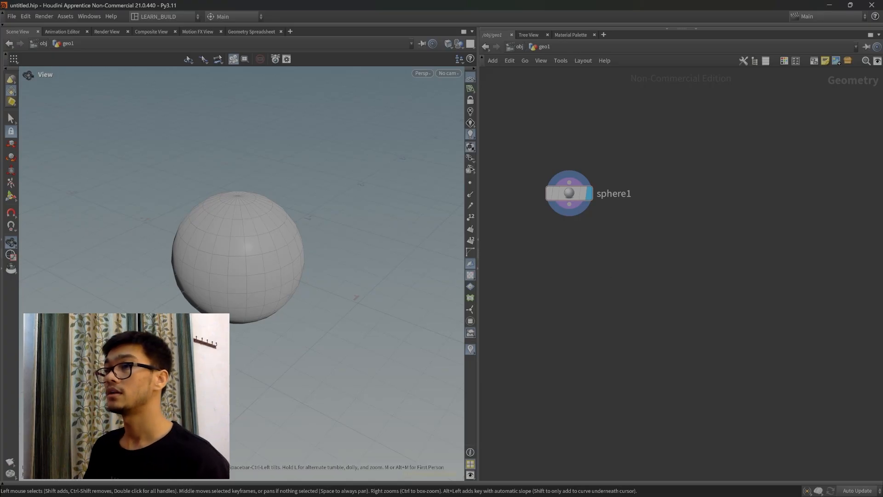
scroll(230, 360, down, 1)
middle_drag(309, 368, 279, 337)
key(Tab)
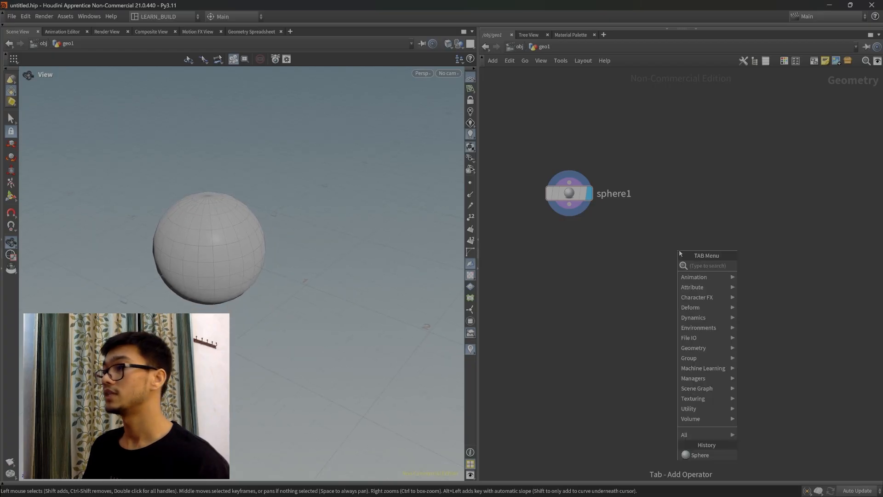
text(lin)
key(Return)
click(767, 194)
drag(767, 194, 715, 189)
scroll(232, 241, down, 1)
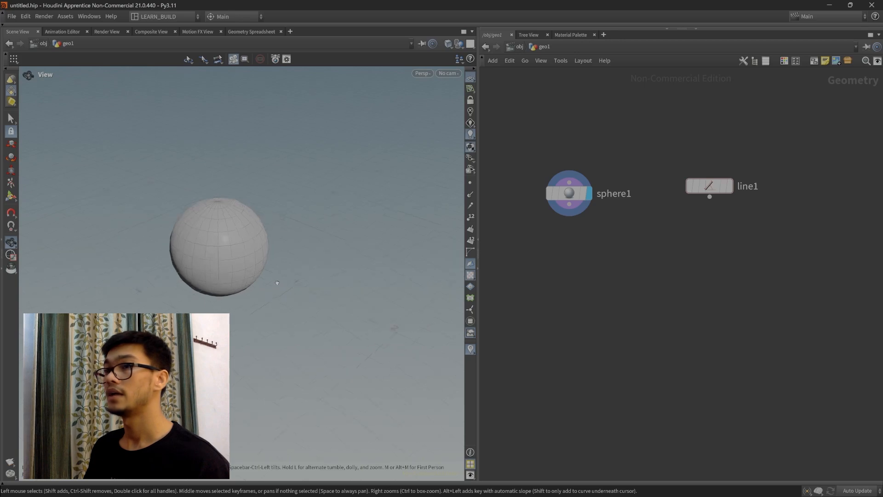
Display the line1 node's result in the viewport and orbit around the line.
drag(244, 254, 216, 262)
middle_drag(216, 262, 244, 290)
mouse_move(733, 190)
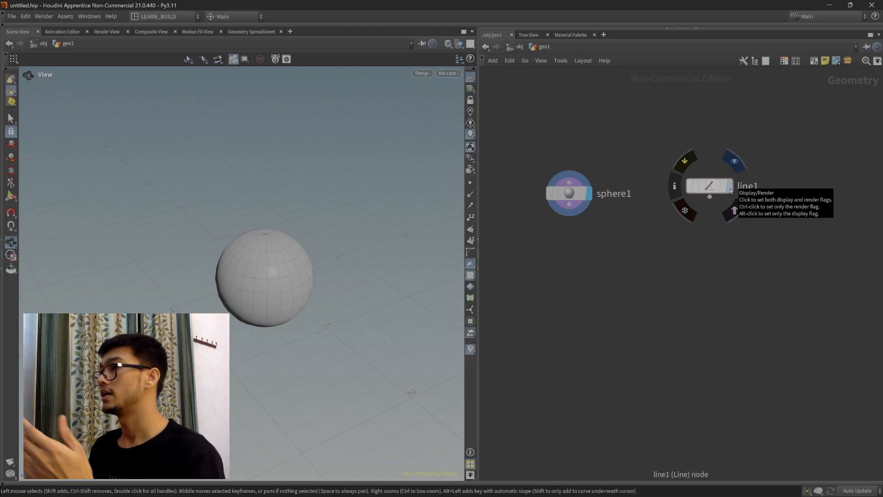
click(731, 191)
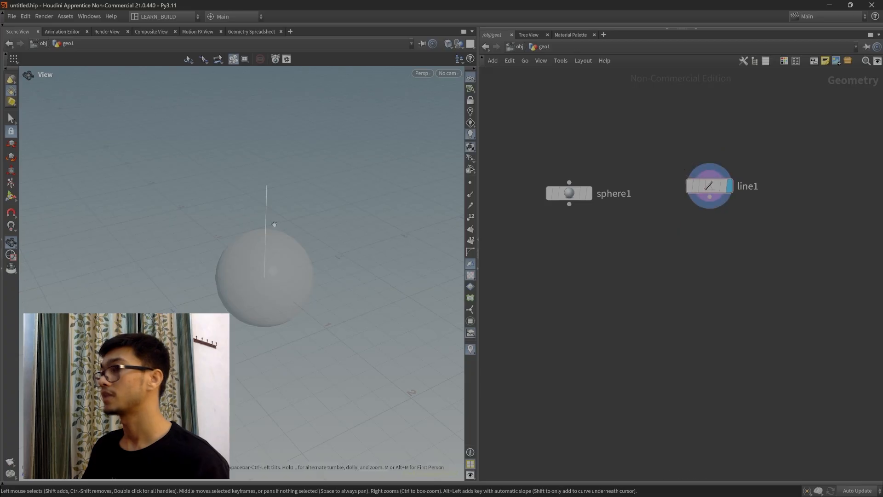
drag(292, 223, 292, 259)
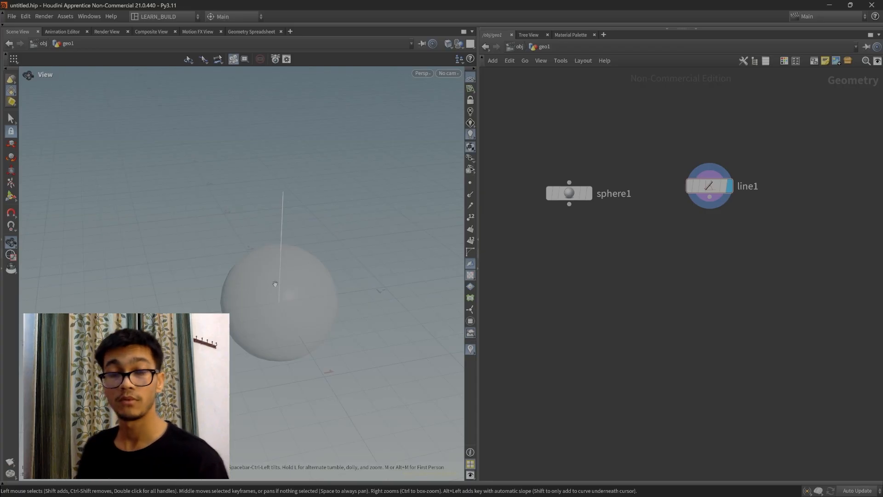
drag(280, 326, 283, 215)
drag(282, 286, 242, 219)
Turn on the viewport display of points and point normals, and view the line's two endpoints.
click(470, 194)
click(470, 183)
drag(339, 295, 378, 301)
drag(358, 270, 252, 225)
middle_drag(300, 278, 339, 295)
Delete the line1 node from geo1 and turn off the display of points and point normals.
drag(813, 253, 688, 126)
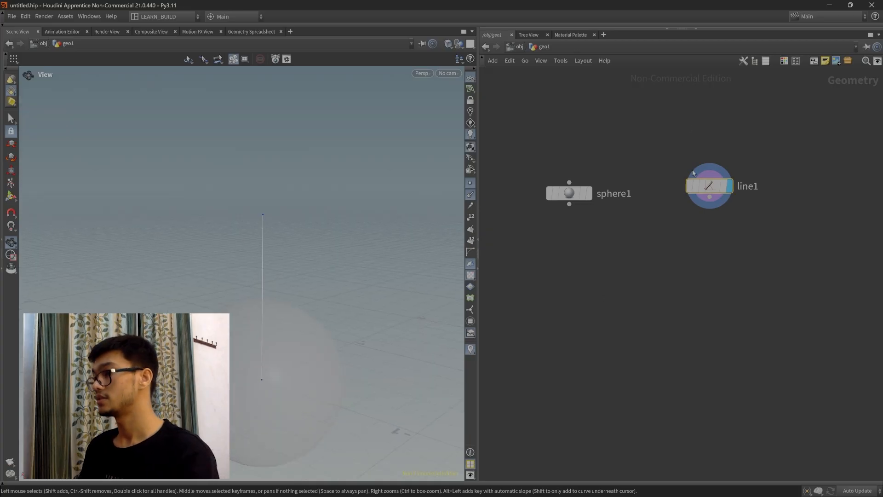
key(Delete)
scroll(437, 193, up, 2)
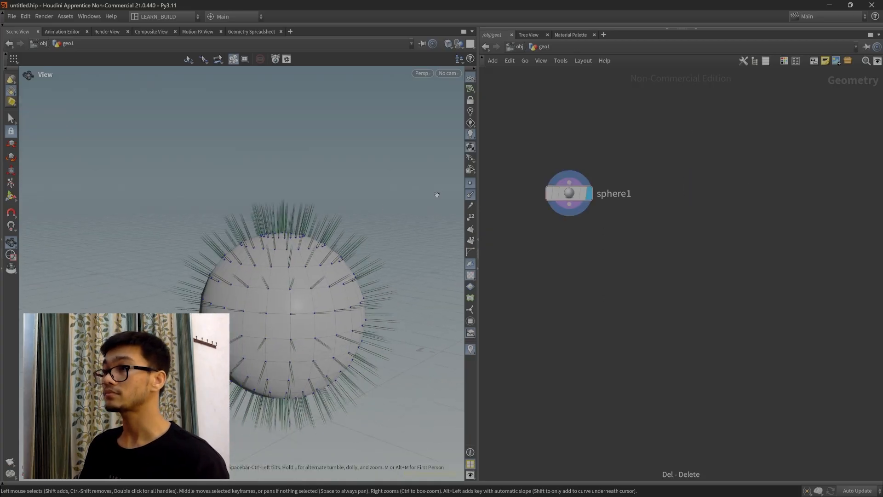
click(471, 194)
scroll(595, 274, down, 2)
scroll(593, 276, up, 2)
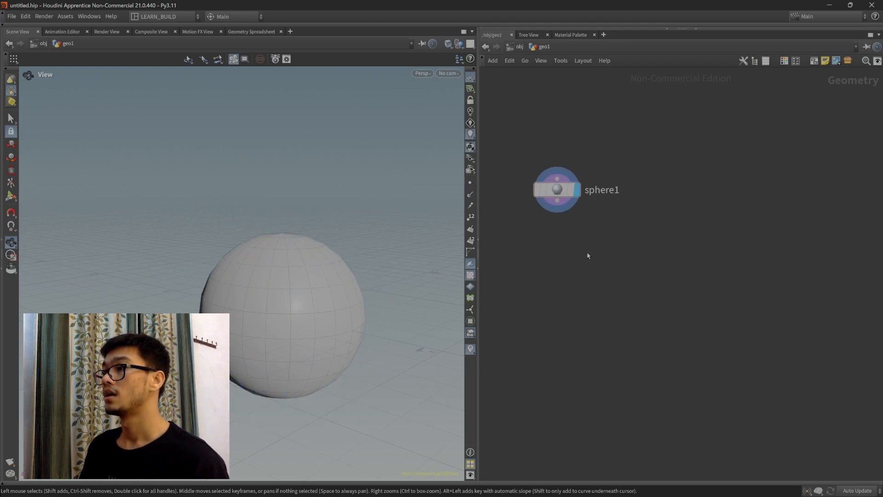
Return to the object level and line up the sphere1 and geo1 nodes in one row.
middle_drag(588, 256, 605, 267)
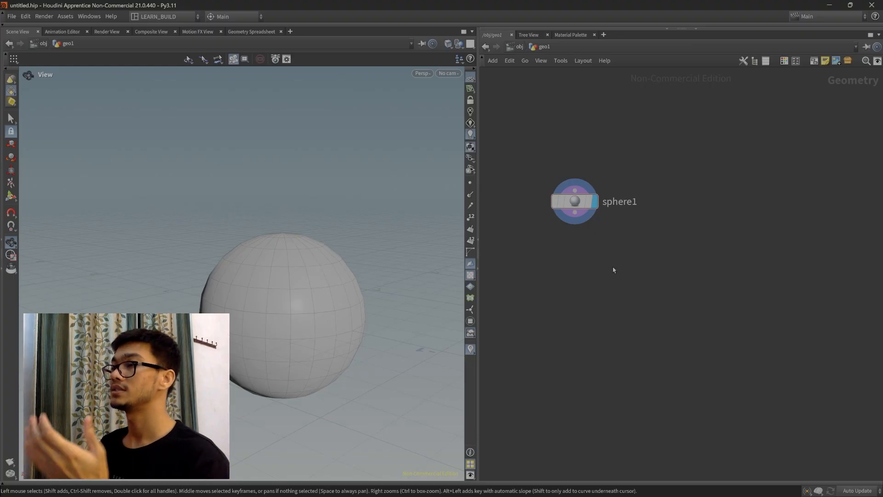
click(515, 47)
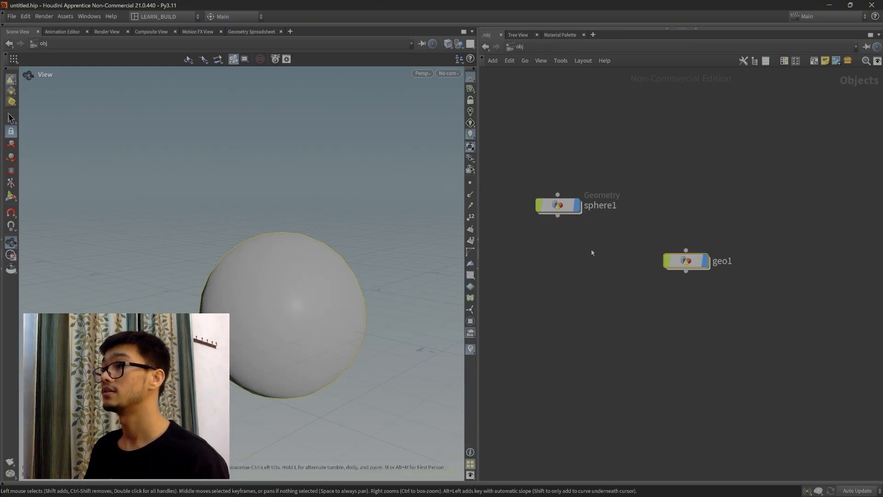
drag(558, 205, 551, 220)
mouse_move(661, 236)
drag(699, 265, 746, 223)
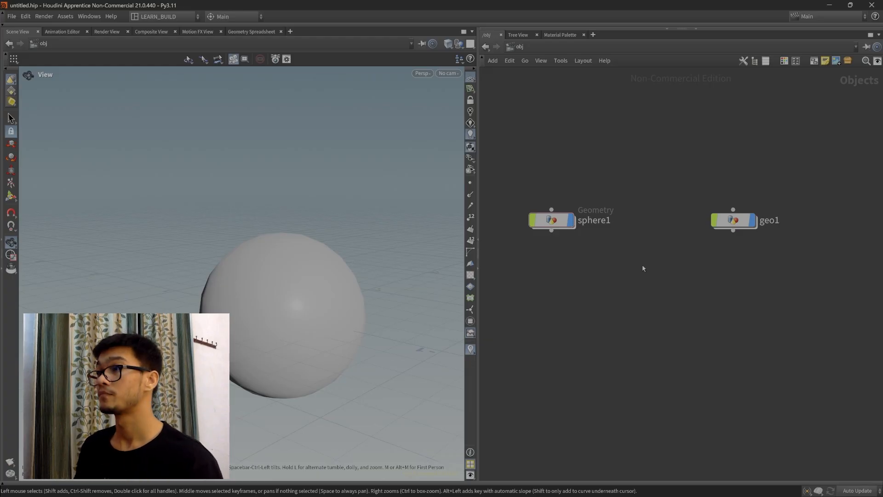
Move the sphere1 object node slightly higher than geo1 in the object network.
drag(553, 220, 568, 188)
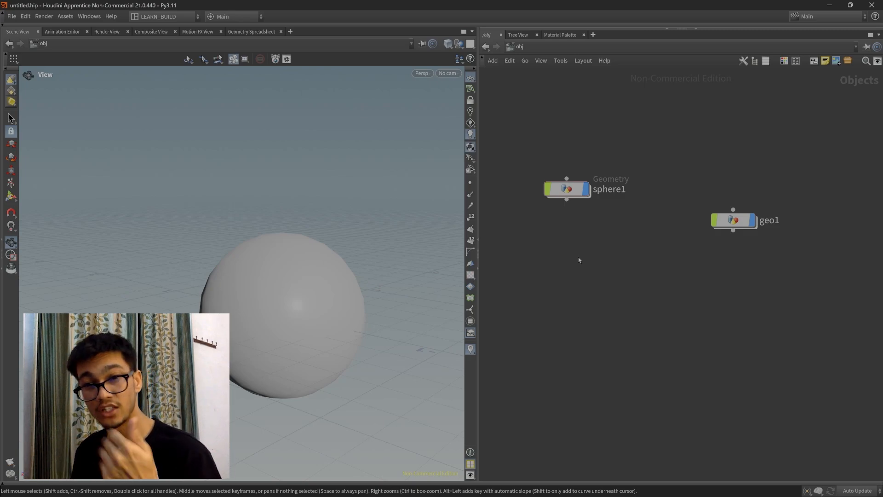
scroll(602, 250, up, 1)
middle_drag(611, 246, 606, 282)
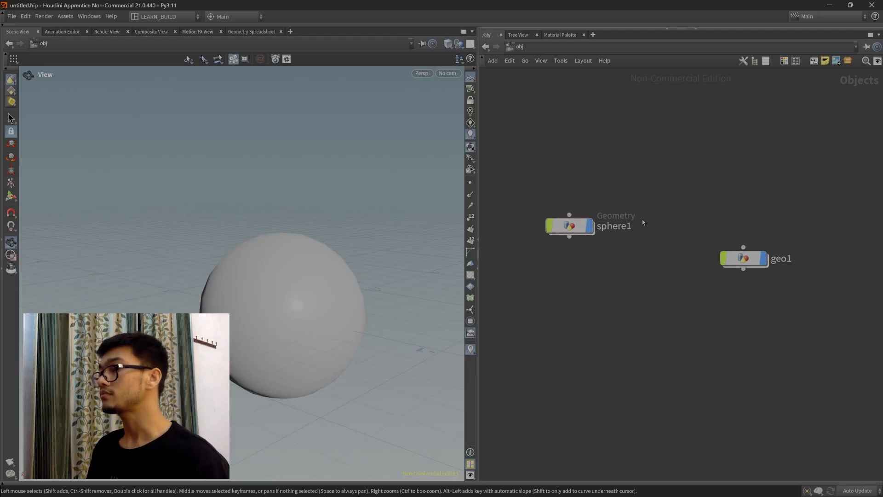
middle_drag(672, 297, 635, 238)
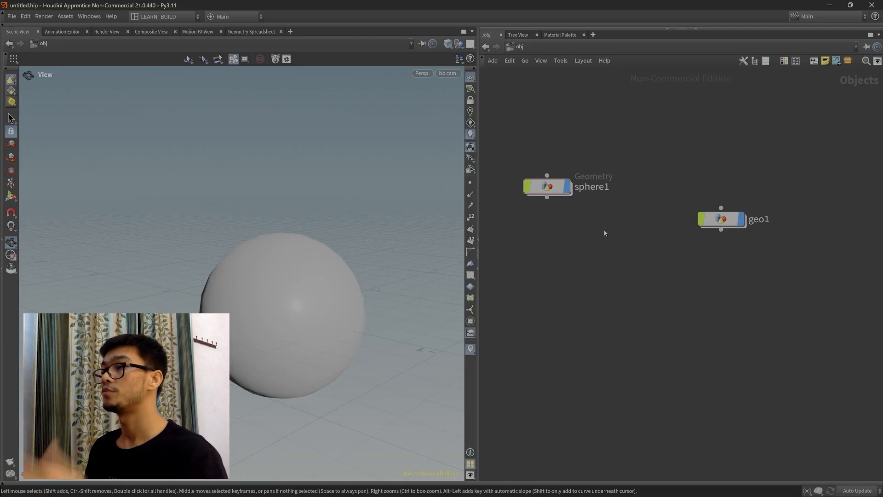
middle_drag(577, 230, 604, 263)
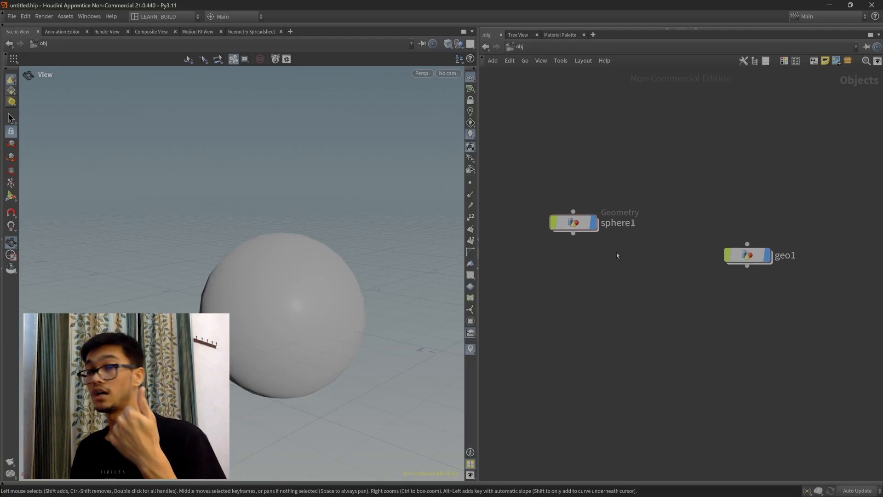
Enter the sphere1 object and move the sphere node inside to the upper left of the network.
double_click(574, 223)
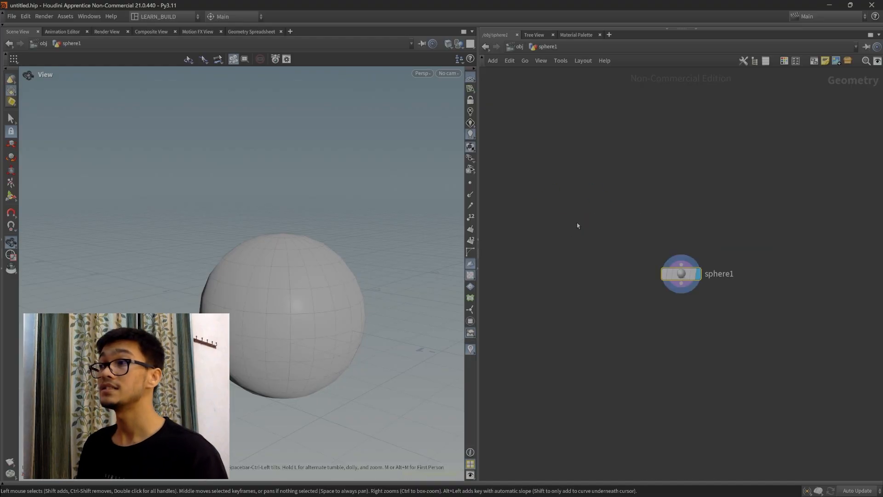
drag(687, 274, 649, 202)
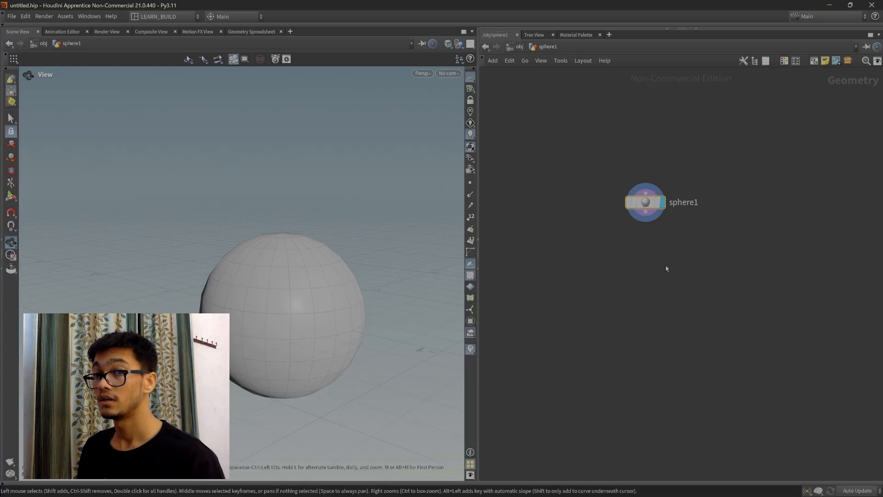
drag(644, 202, 603, 186)
scroll(635, 240, up, 1)
middle_drag(619, 217, 610, 253)
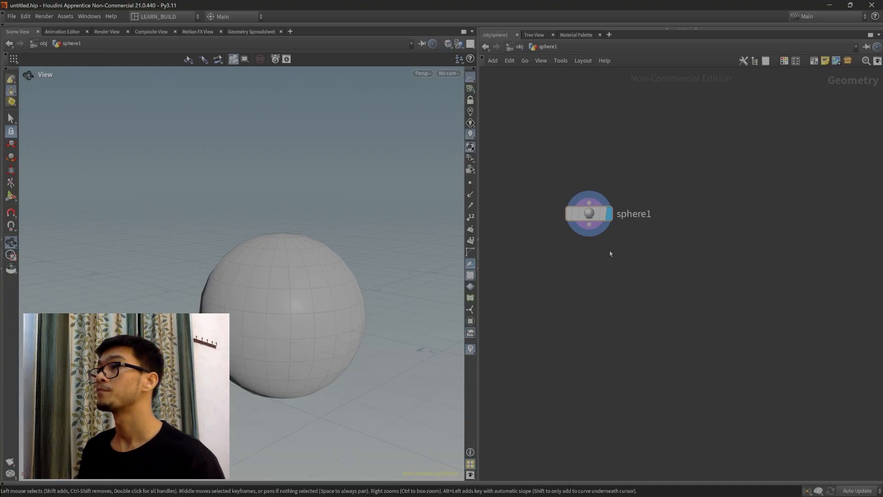
Level the geo1 node with sphere1 at the object level and check the contents of sphere1 again.
click(516, 47)
drag(744, 252, 741, 223)
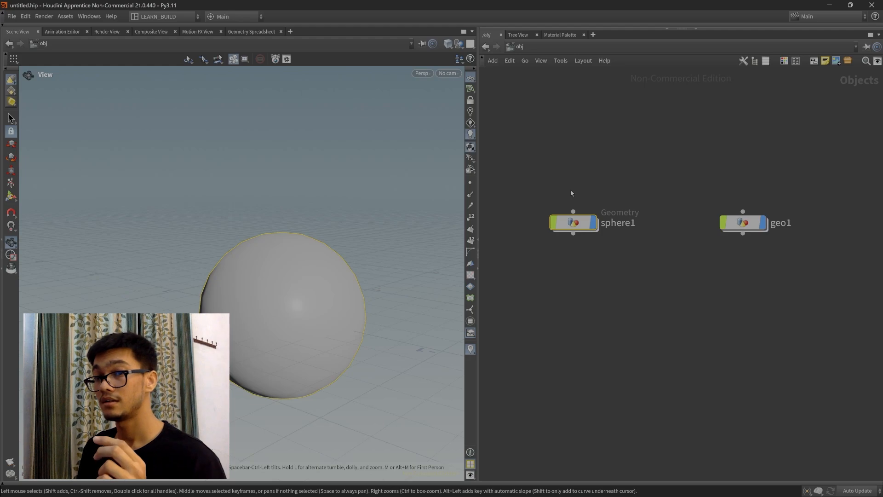
double_click(573, 223)
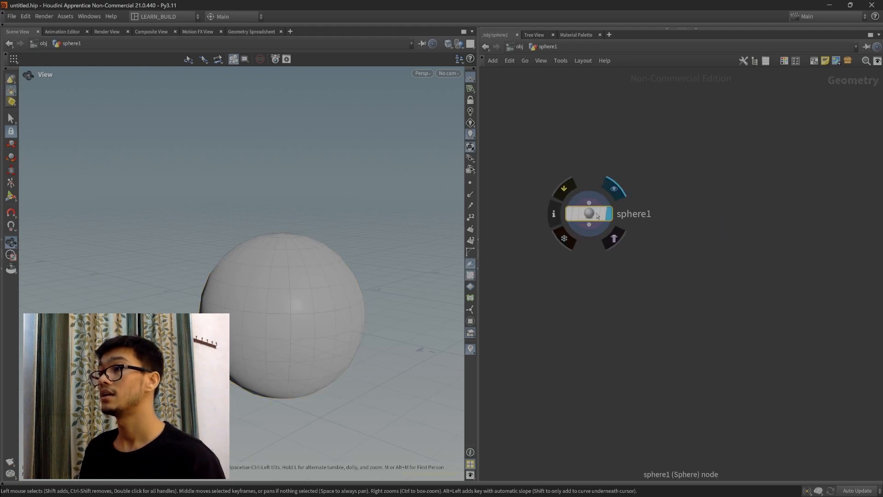
key(u)
click(743, 222)
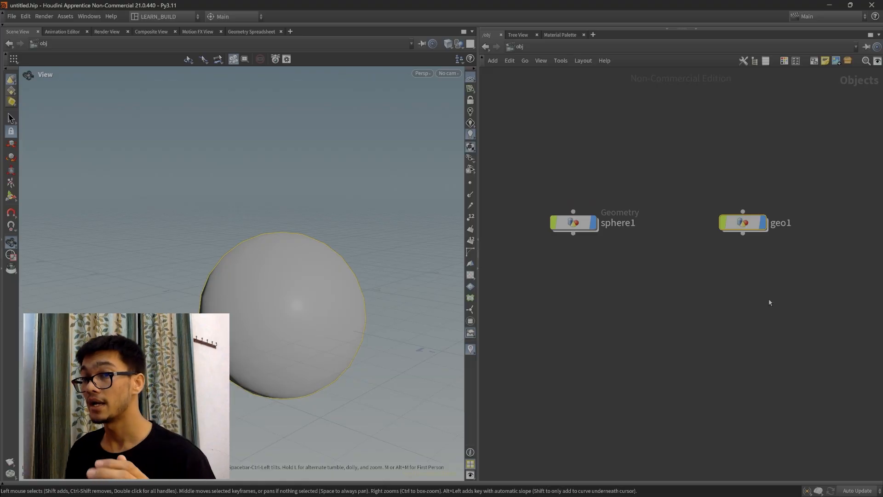
mouse_move(579, 224)
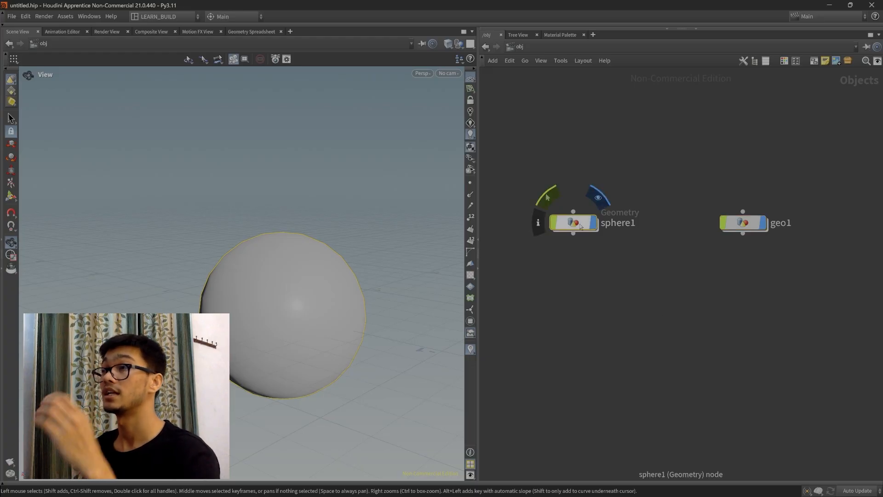
double_click(581, 226)
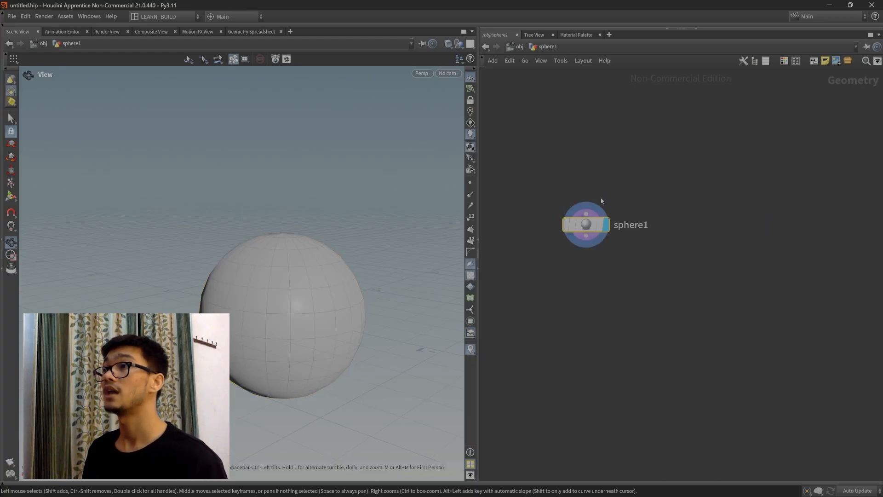
Return to the object level and rename the sphere1 object geo2.
click(509, 47)
double_click(625, 223)
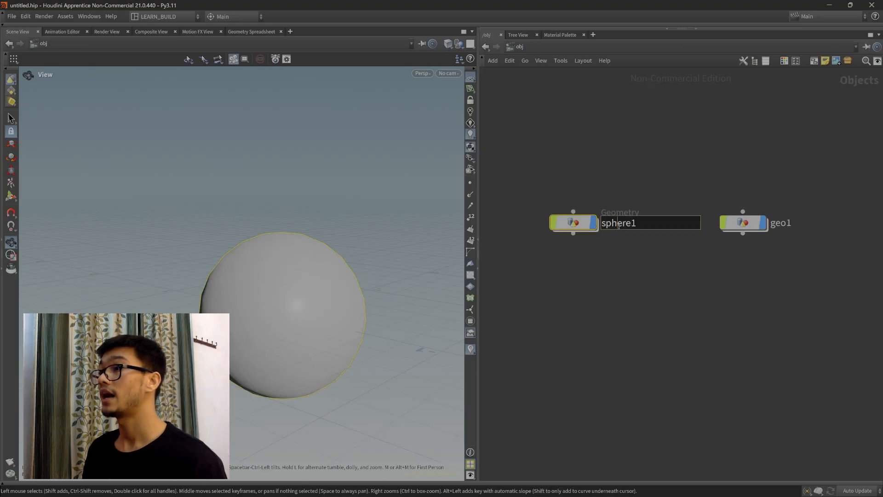
text(geo)
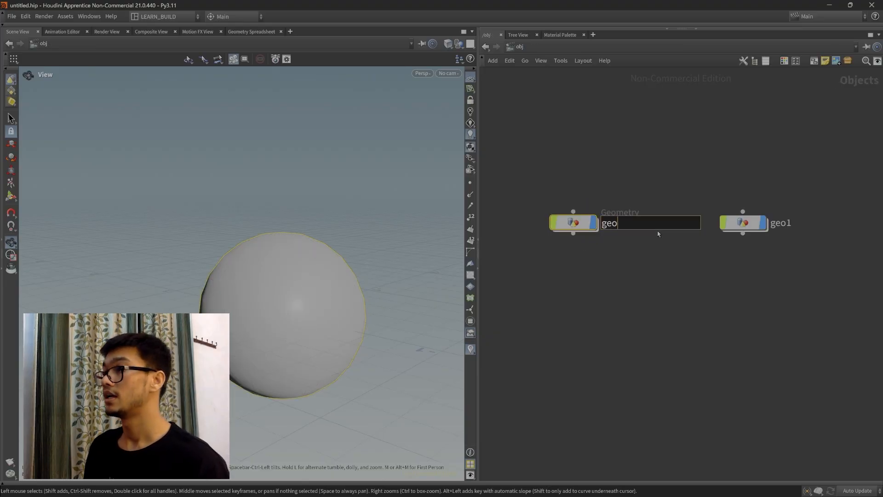
text(2)
key(Return)
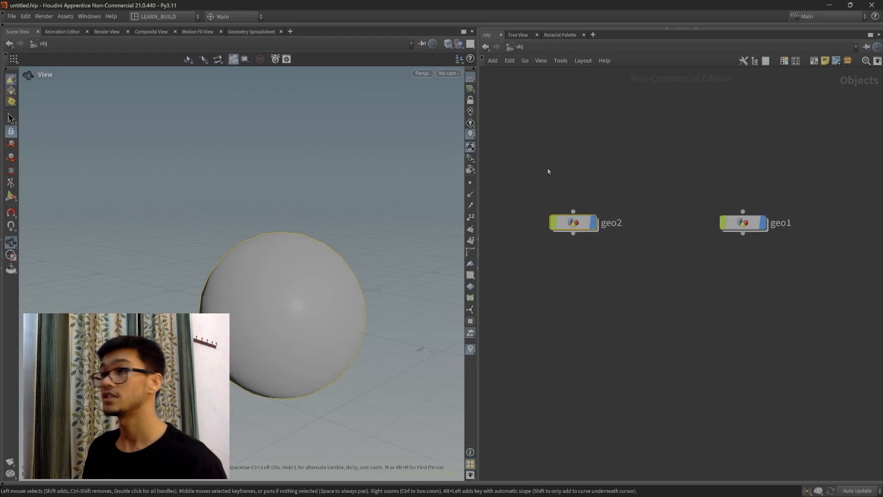
Enter the geo2 object and move its sphere node up to make room for more nodes.
click(573, 234)
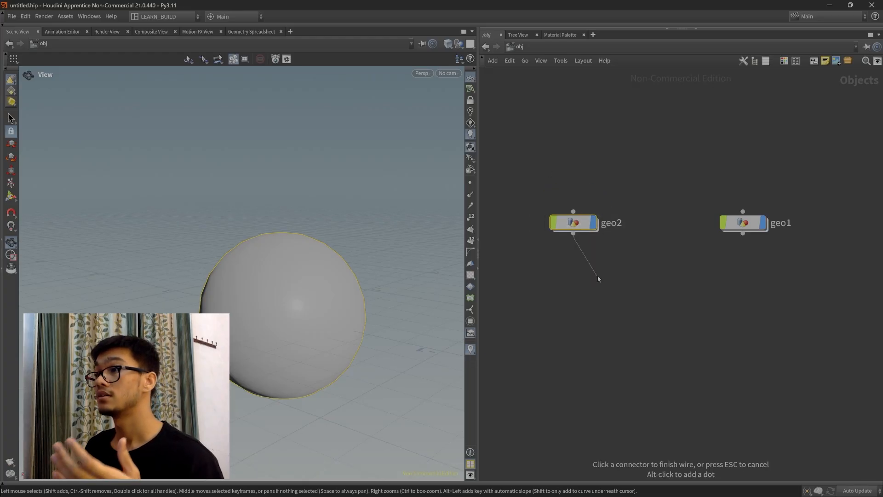
key(Escape)
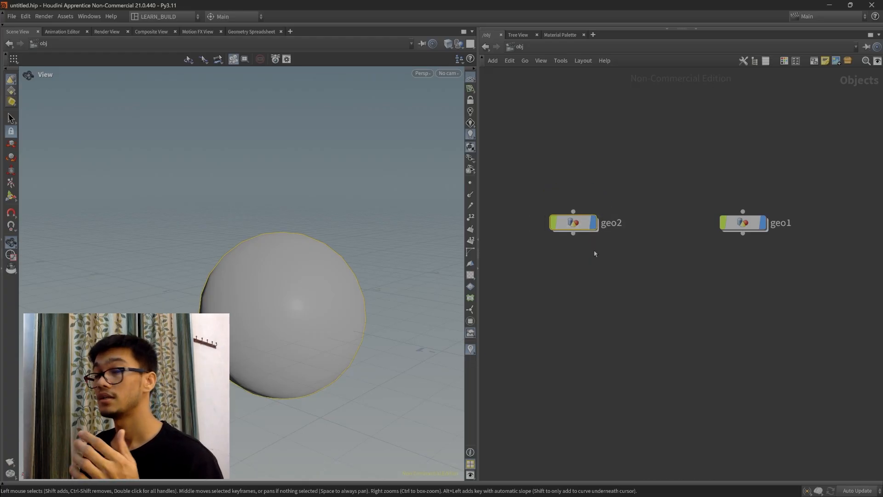
double_click(579, 226)
drag(578, 226, 592, 188)
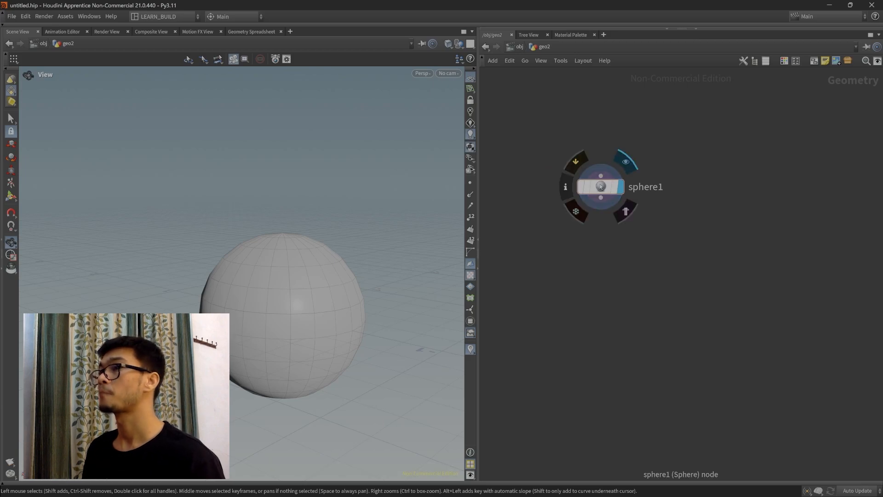
drag(600, 186, 586, 186)
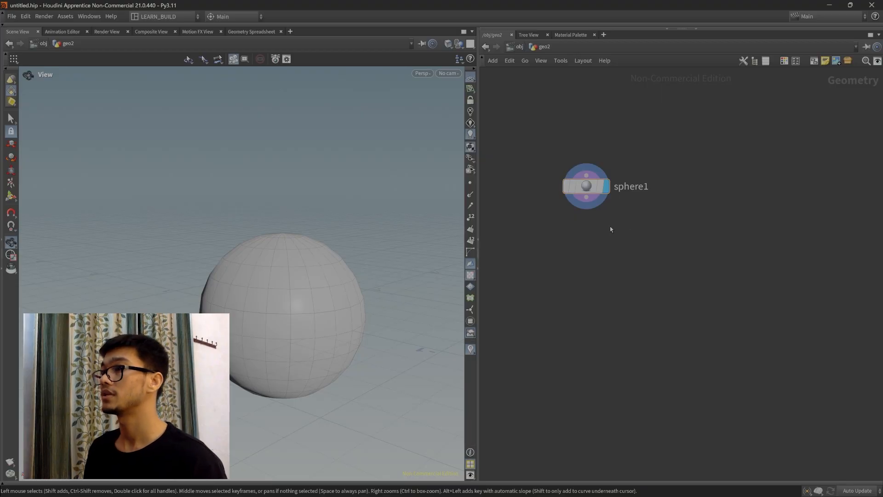
Add a Box node inside geo2 and place it beside the sphere node.
key(Tab)
text(boc)
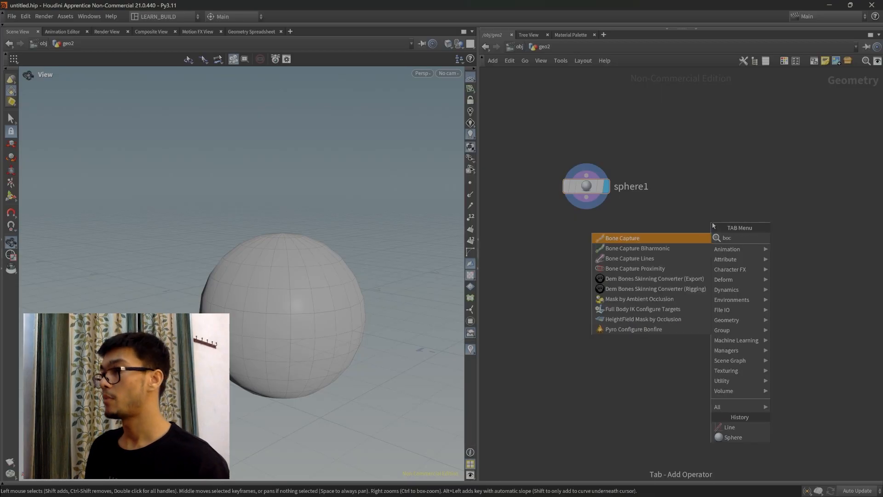
key(BackSpace)
text(x)
key(Return)
click(723, 185)
Box-select the sphere1 and box1 nodes together and one by one, and switch the displayed result to box1.
scroll(663, 321, down, 2)
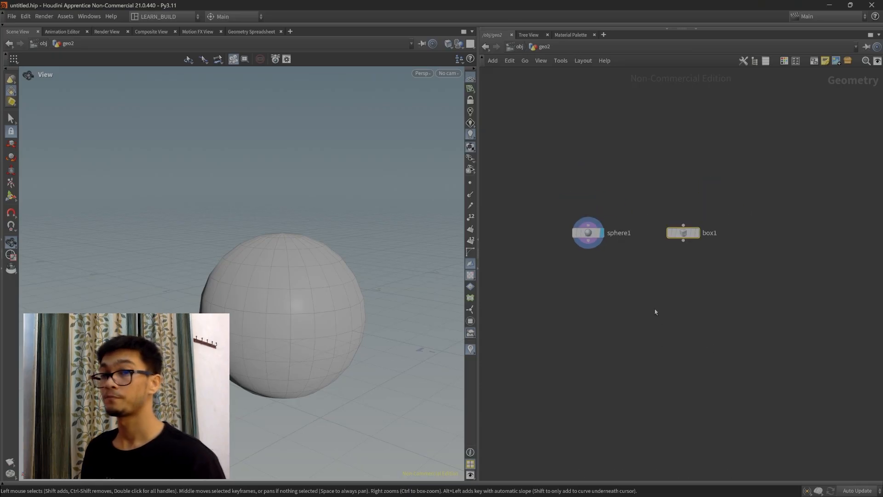
drag(547, 171, 745, 314)
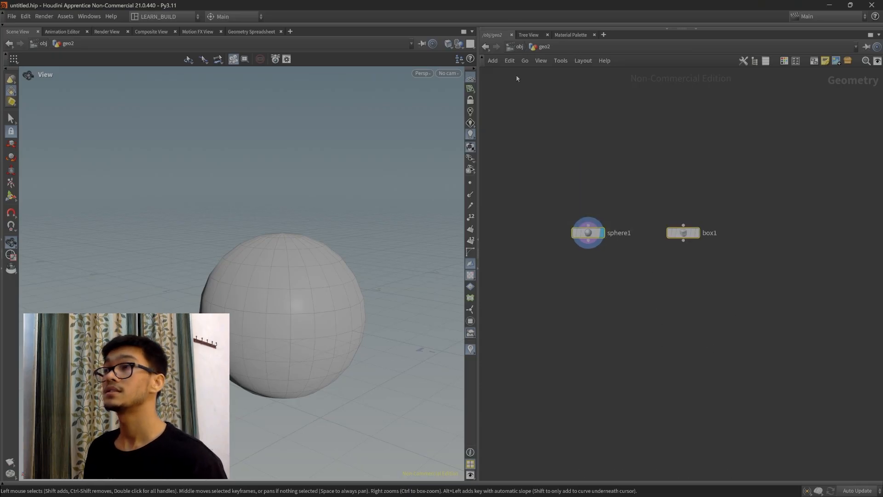
drag(653, 310, 542, 208)
drag(735, 295, 665, 220)
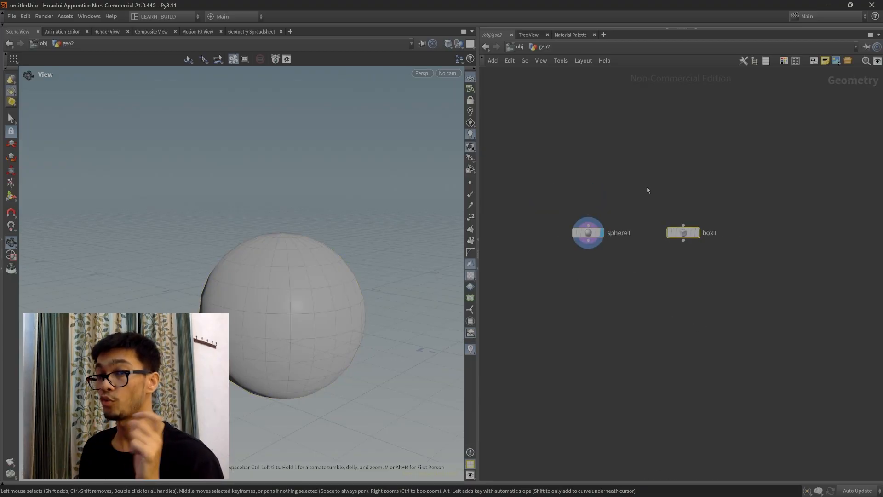
drag(626, 260, 552, 202)
drag(740, 271, 655, 191)
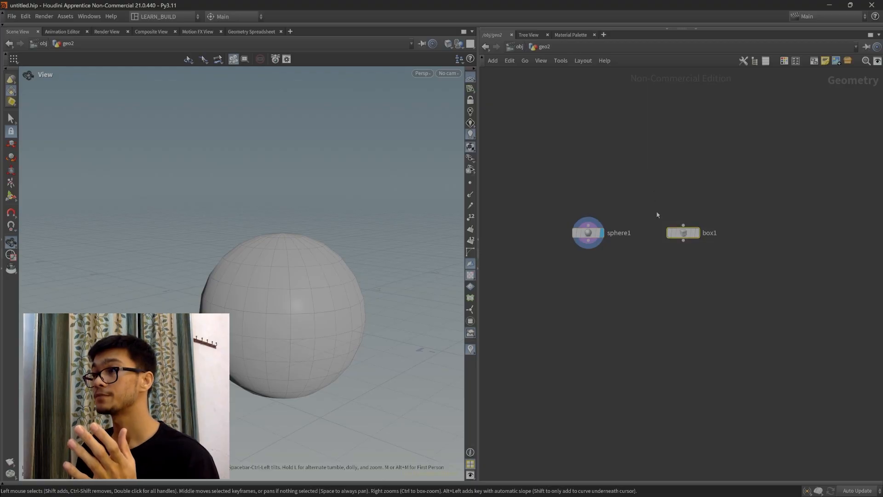
click(697, 232)
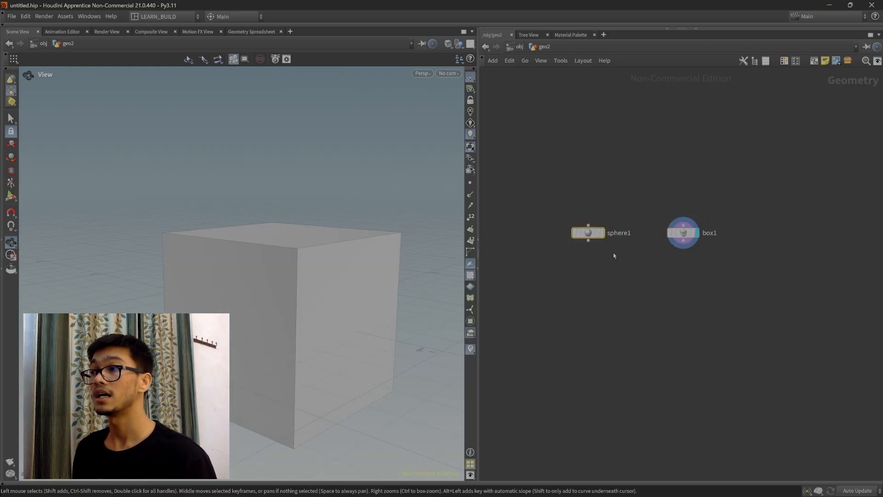
drag(742, 287, 650, 186)
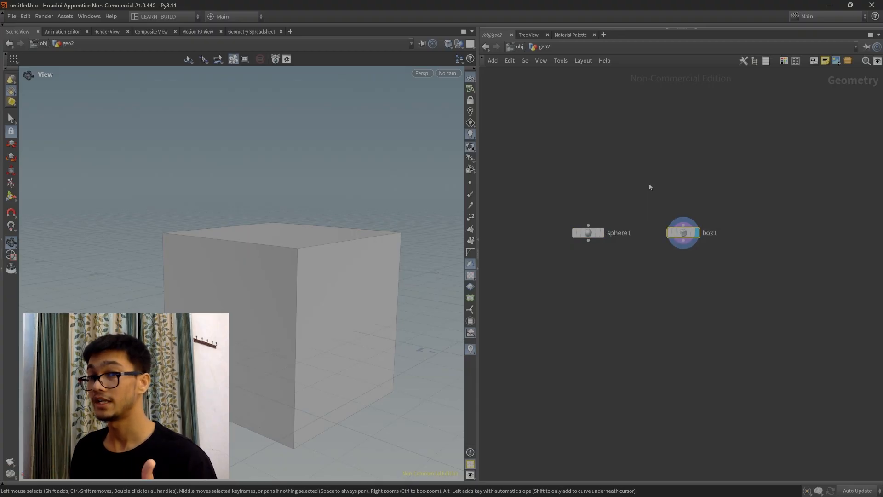
Select the sphere1 node inside geo2, and then select only the box1 node.
drag(607, 253, 543, 194)
middle_drag(635, 281, 623, 273)
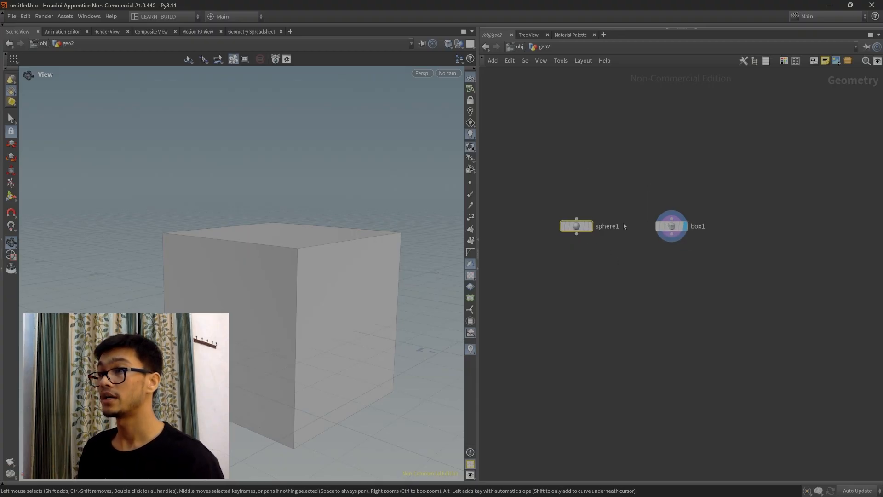
scroll(625, 192, up, 2)
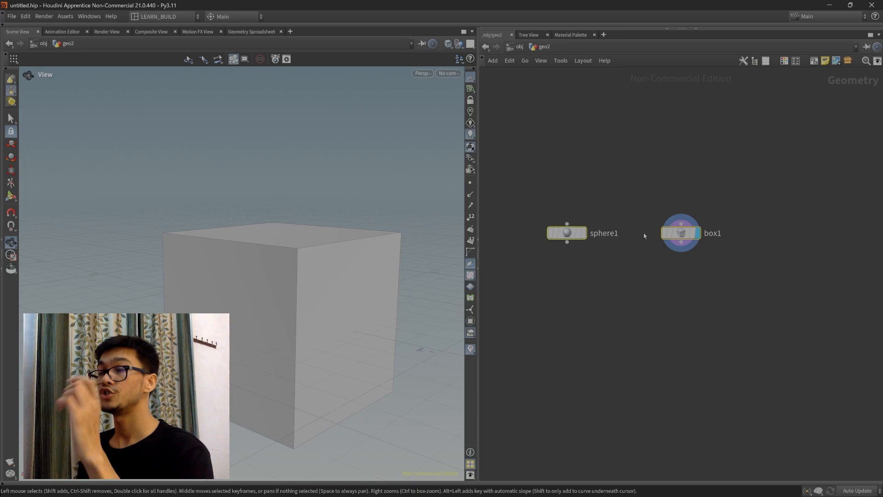
drag(639, 198, 777, 300)
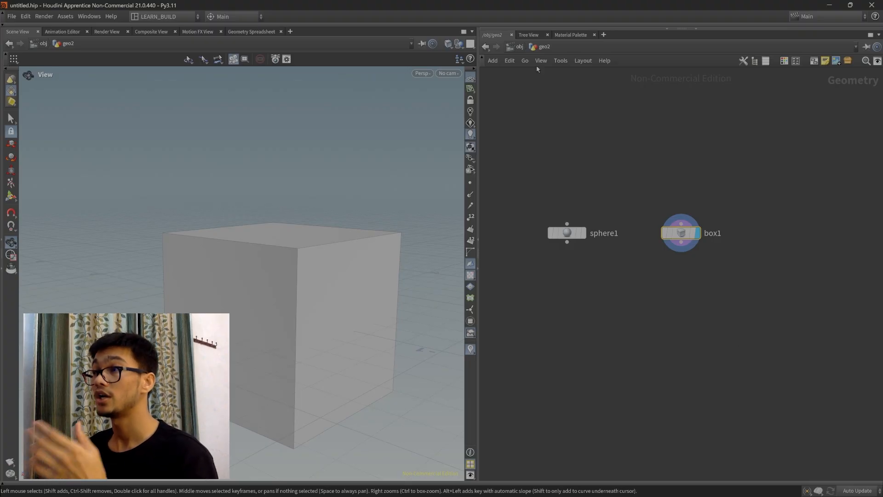
Switch back and forth between the object level and the inside of geo2 to compare the two levels.
key(u)
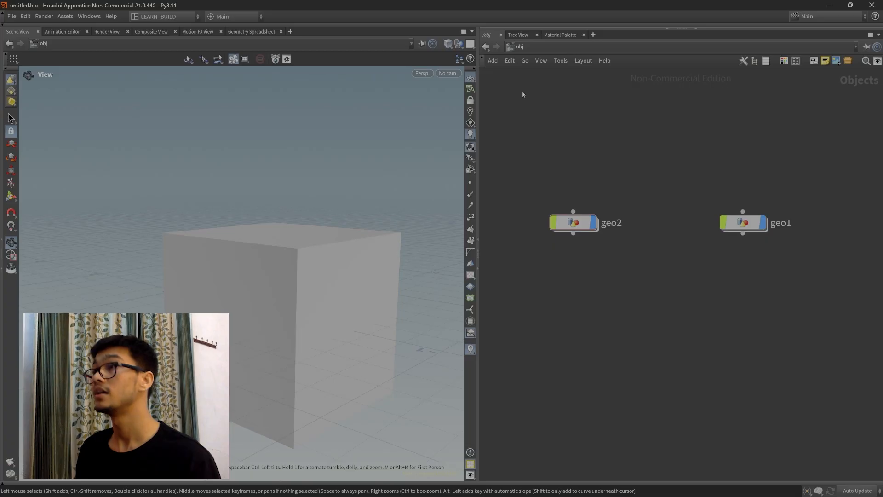
key(i)
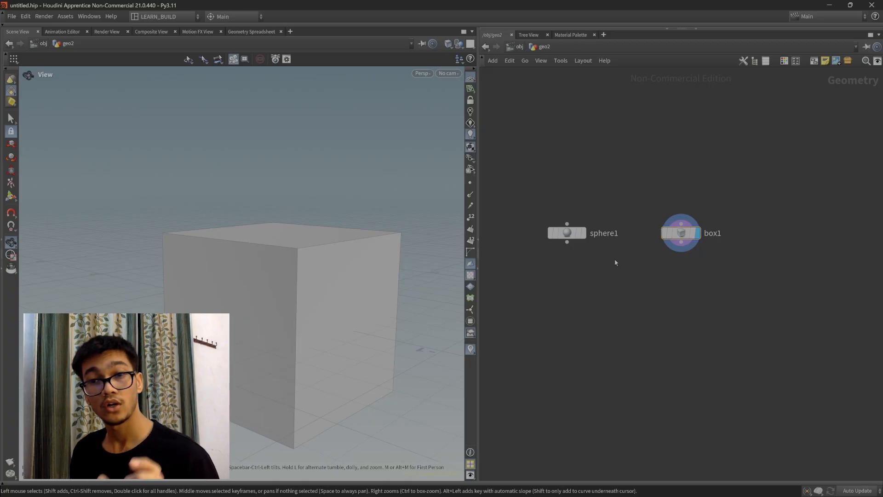
key(u)
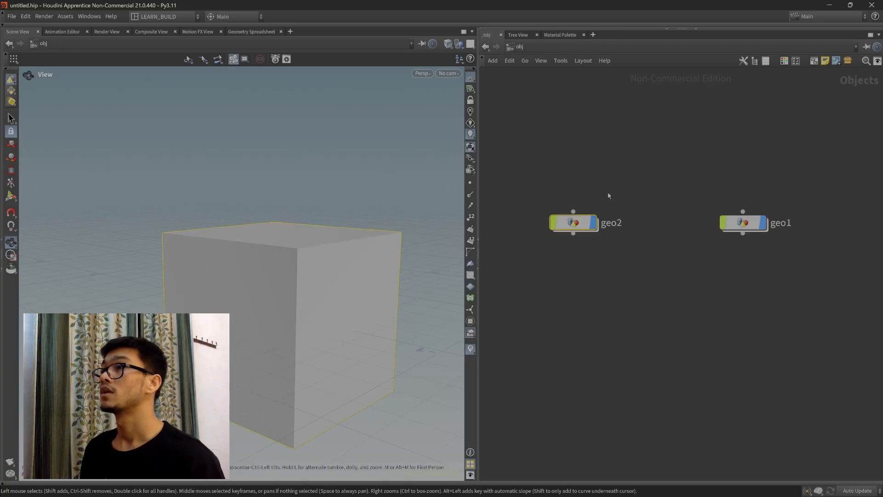
key(i)
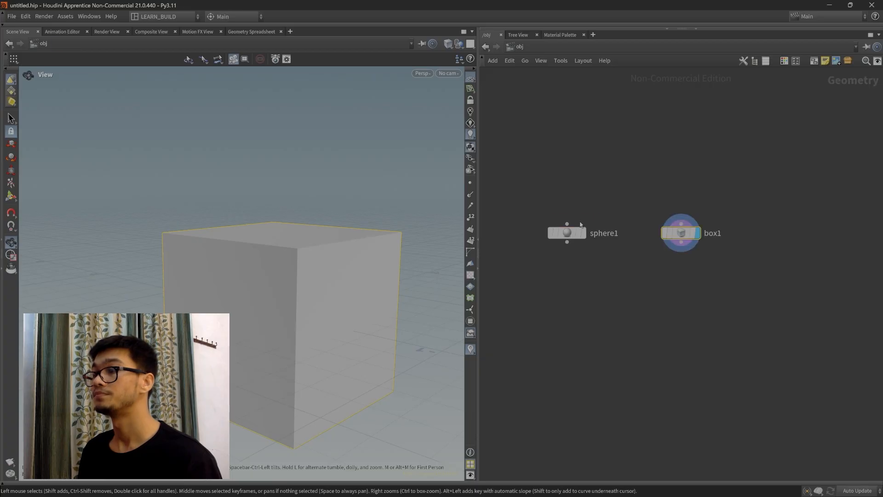
key(u)
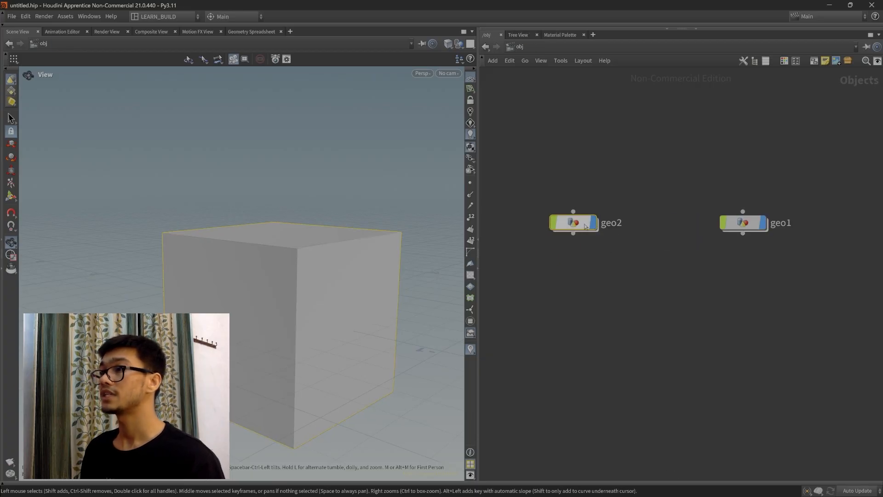
Show the node parameters, enter geo2 and set the box1 node's Center X to -1.6.
key(p)
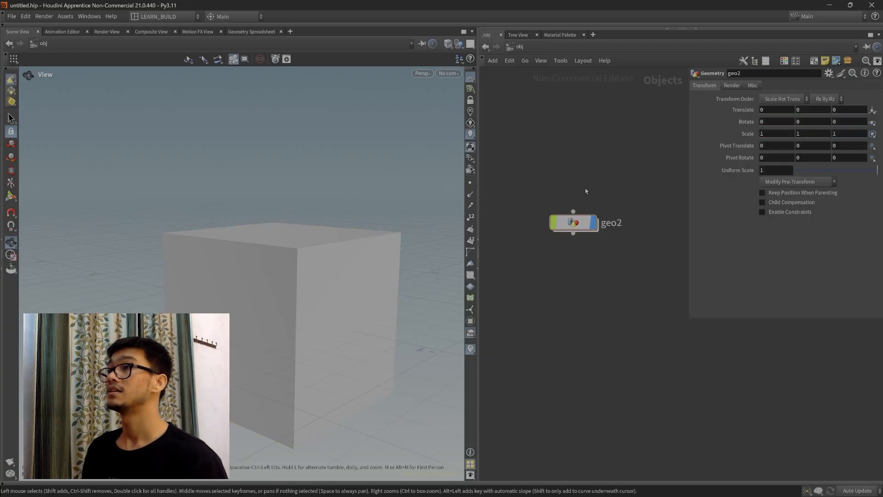
key(i)
middle_drag(634, 314, 617, 319)
scroll(597, 333, down, 2)
scroll(616, 319, up, 2)
drag(594, 164, 608, 191)
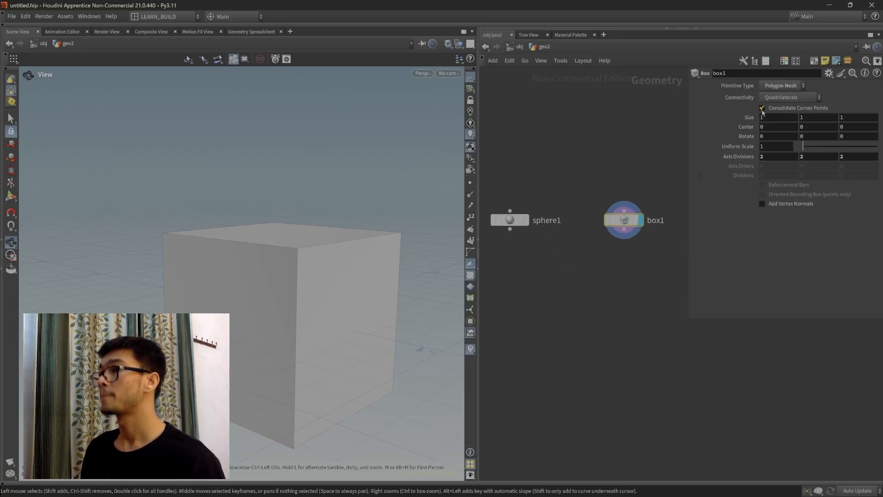
middle_drag(765, 127, 680, 306)
scroll(680, 306, down, 3)
drag(627, 319, 635, 327)
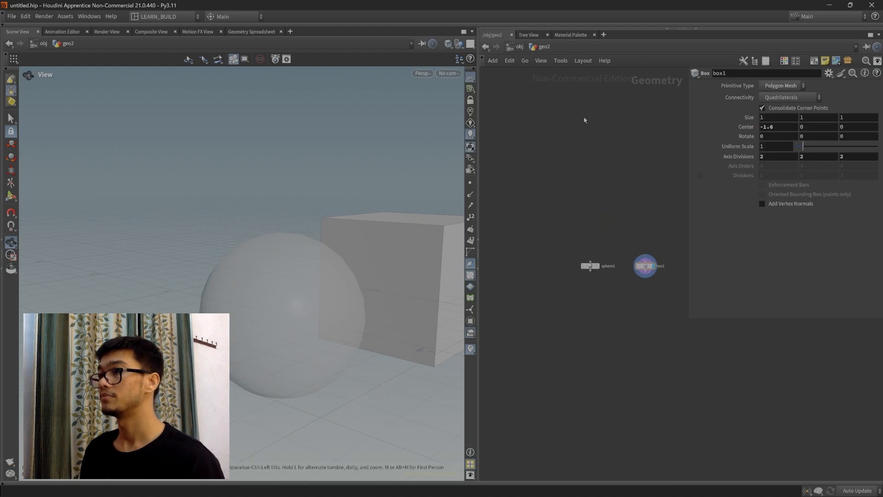
Return to the object level, reposition the geo2 node slightly and shift the object a little along its Translate X.
key(u)
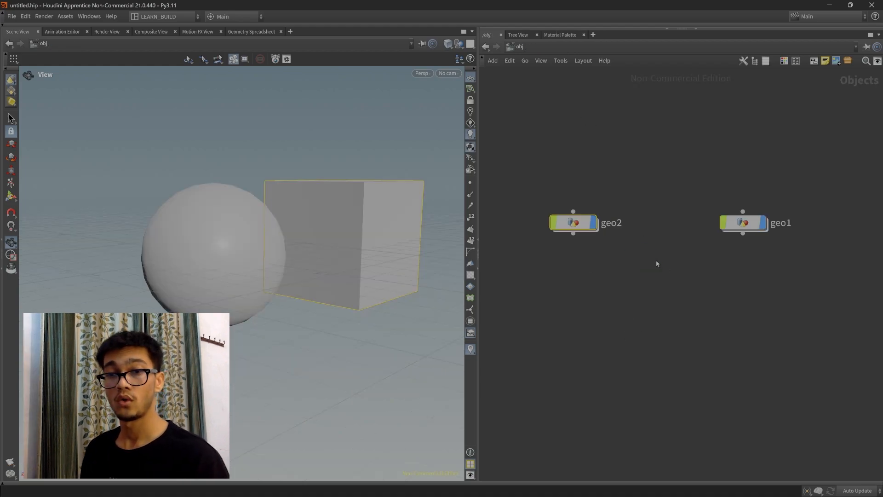
drag(623, 257, 549, 191)
drag(583, 227, 579, 219)
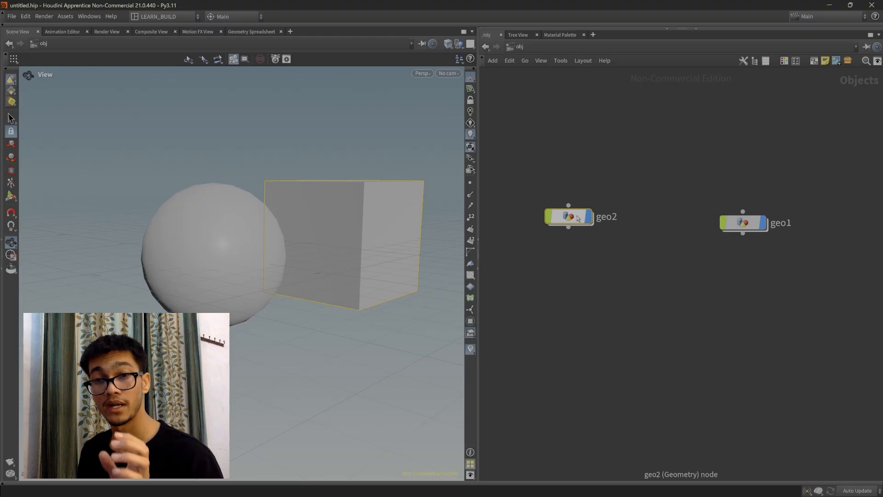
drag(579, 219, 583, 214)
key(p)
middle_click(761, 109)
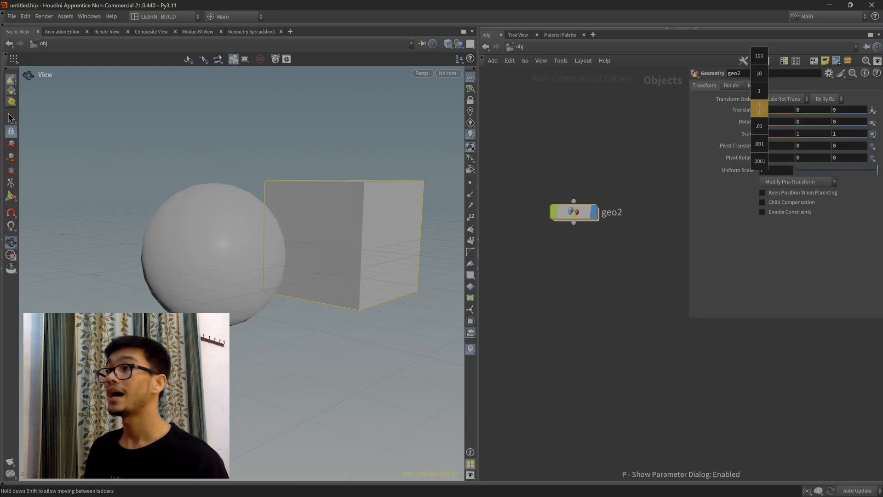
mouse_move(771, 108)
middle_down()
mouse_move(784, 108)
mouse_move(774, 107)
middle_up()
Enter geo2, view the sphere1 node's parameters and hide the parameter display.
double_click(575, 217)
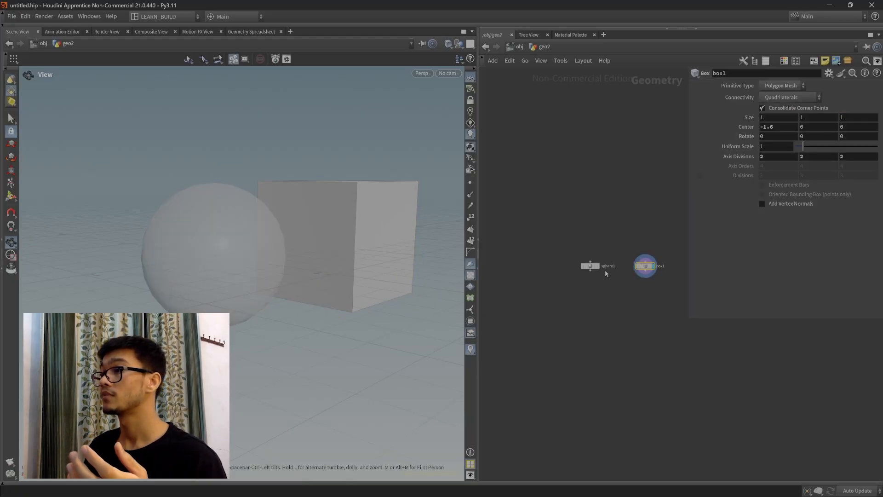
scroll(609, 296, up, 2)
middle_drag(616, 314, 599, 307)
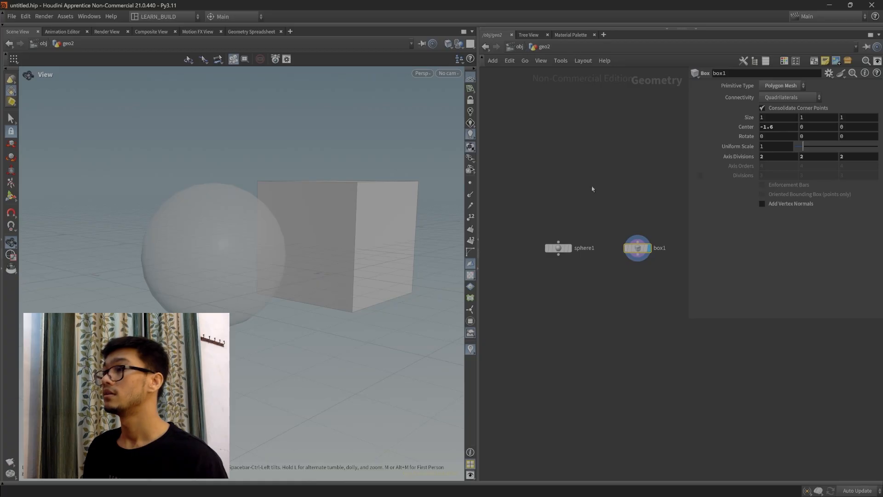
scroll(594, 276, up, 1)
click(552, 244)
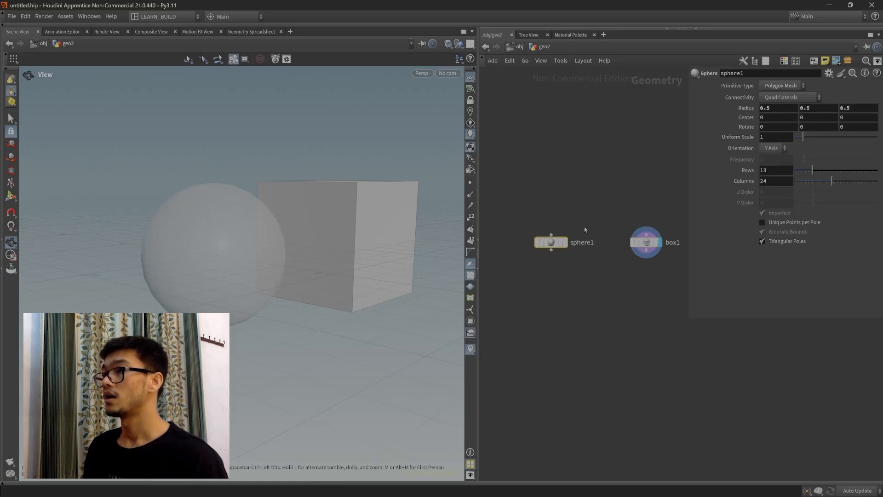
key(p)
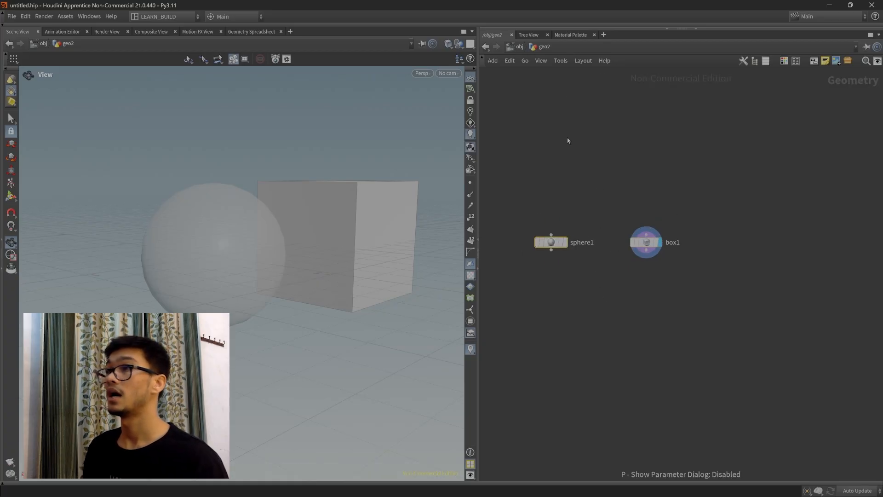
Box-select box1 and sphere1 inside geo2, individually and together, to compare the two separate nodes.
scroll(570, 296, up, 3)
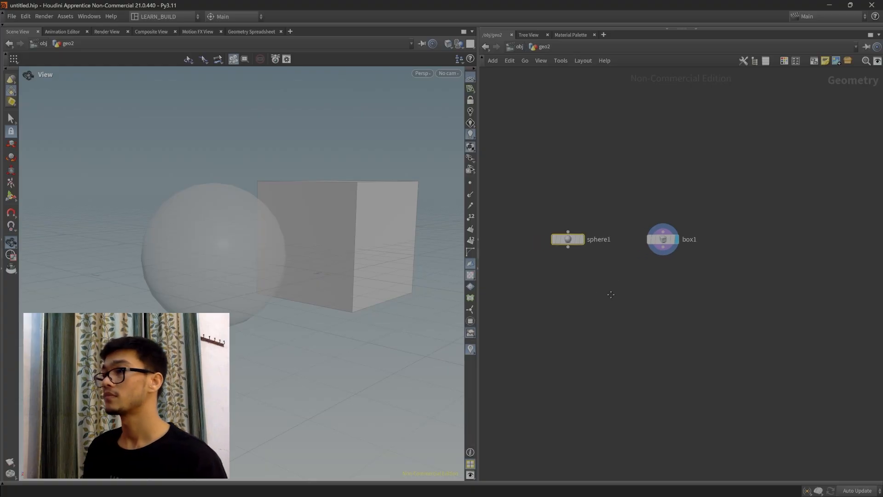
mouse_move(637, 151)
mouse_down()
mouse_move(759, 309)
mouse_move(646, 146)
mouse_up()
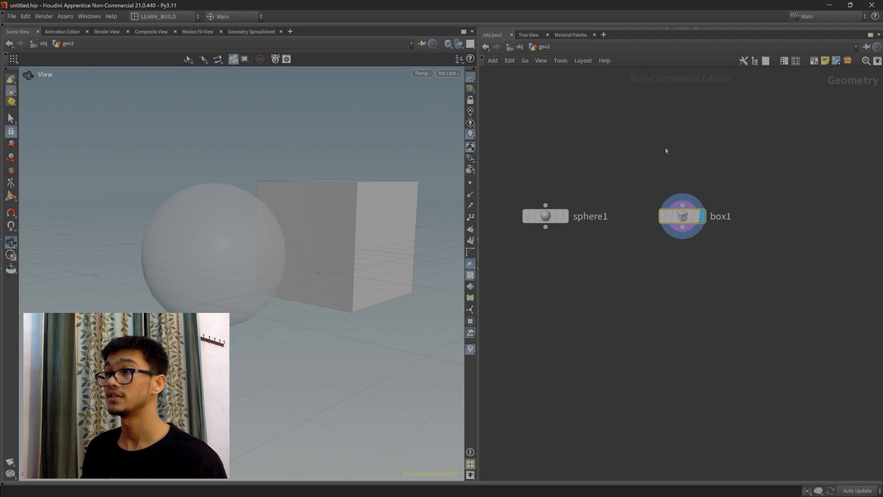
drag(617, 289, 526, 154)
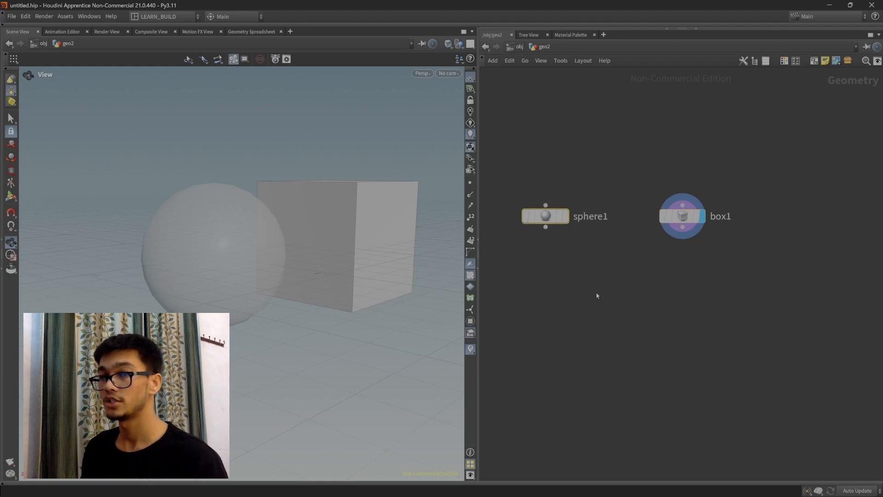
drag(529, 142, 704, 320)
drag(726, 282, 642, 169)
drag(606, 252, 534, 182)
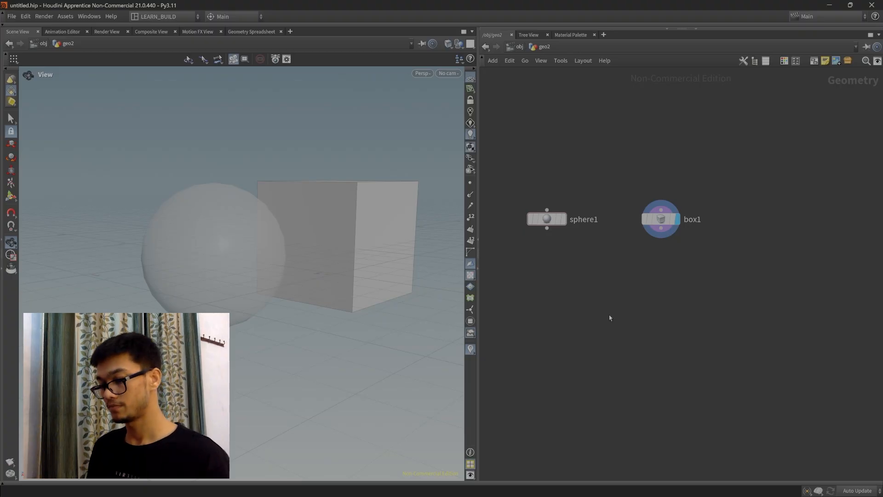
Add a Merge node inside geo2 and place it below and between sphere1 and box1.
key(Tab)
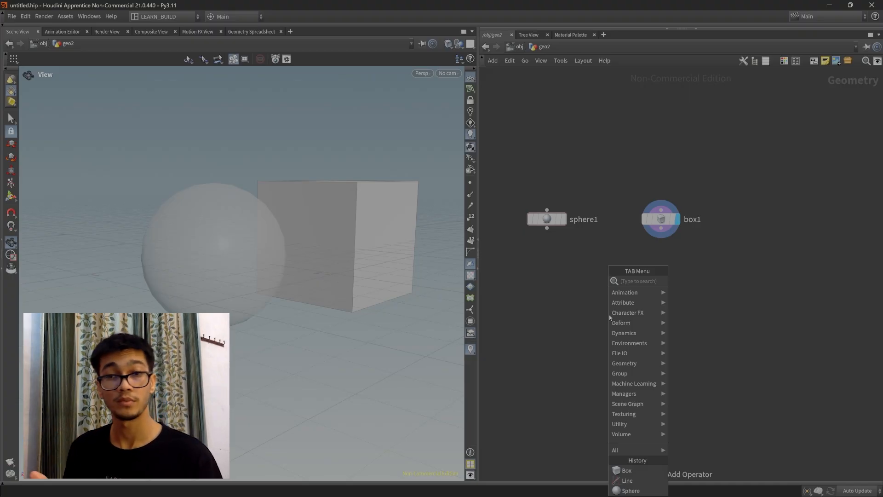
key(Escape)
key(Tab)
text(merge)
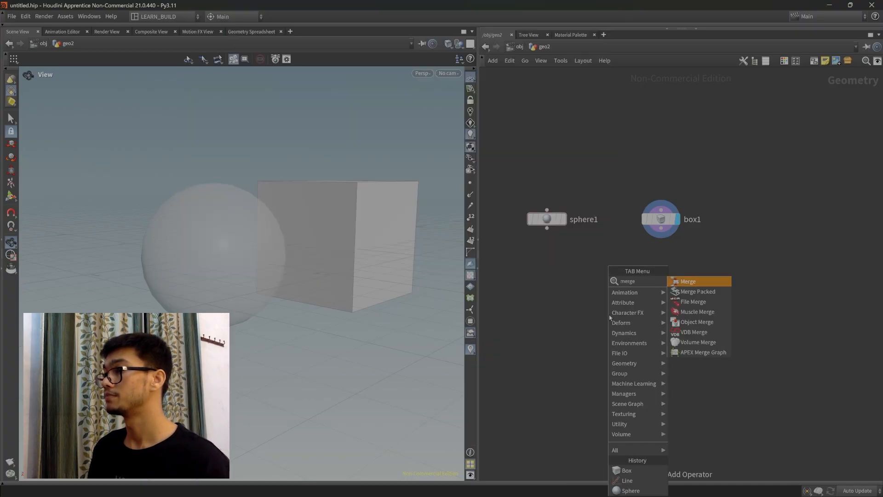
key(Return)
click(612, 298)
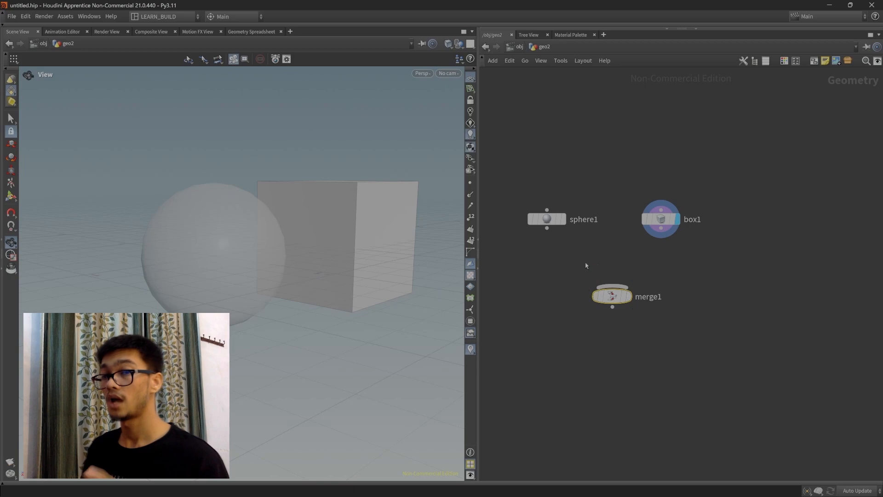
Connect the sphere1 and box1 outputs into the merge1 node and display merge1 as the result.
drag(547, 229, 606, 284)
drag(661, 228, 628, 281)
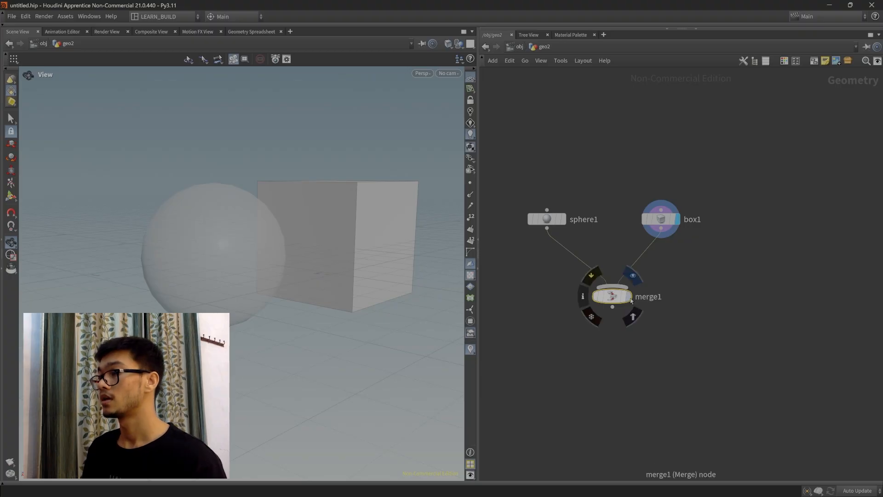
click(630, 299)
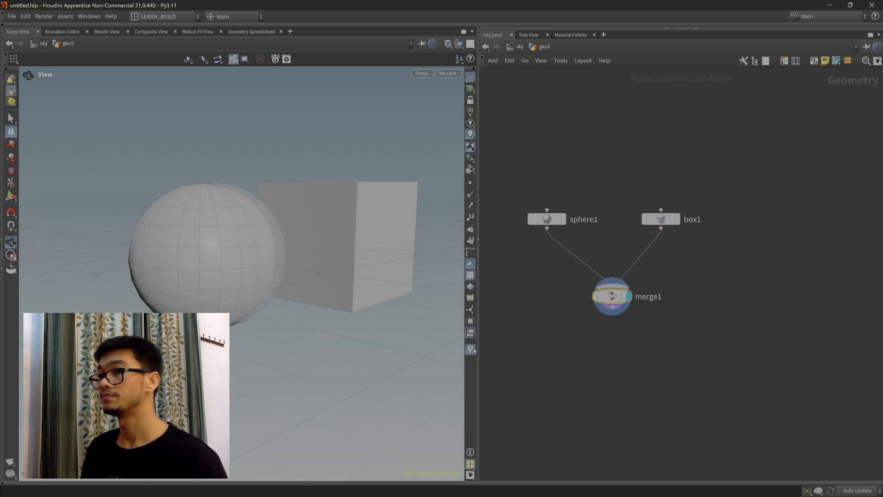
scroll(708, 313, down, 2)
drag(291, 231, 257, 255)
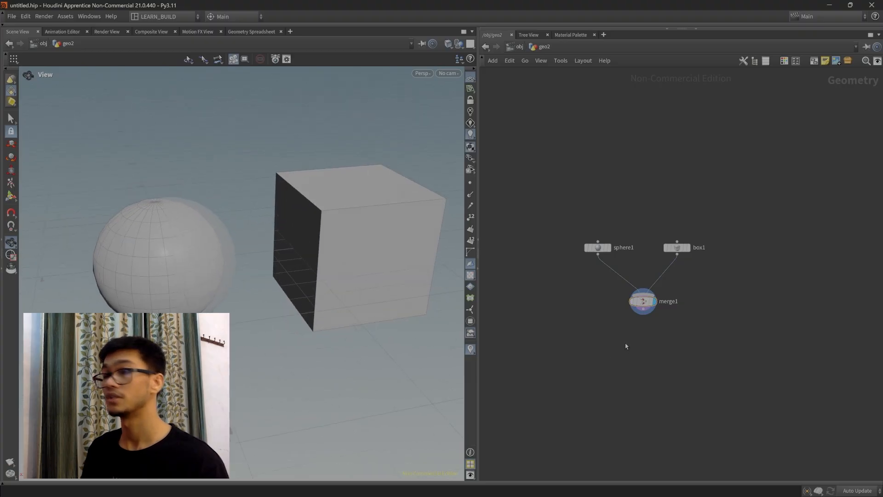
scroll(676, 308, up, 3)
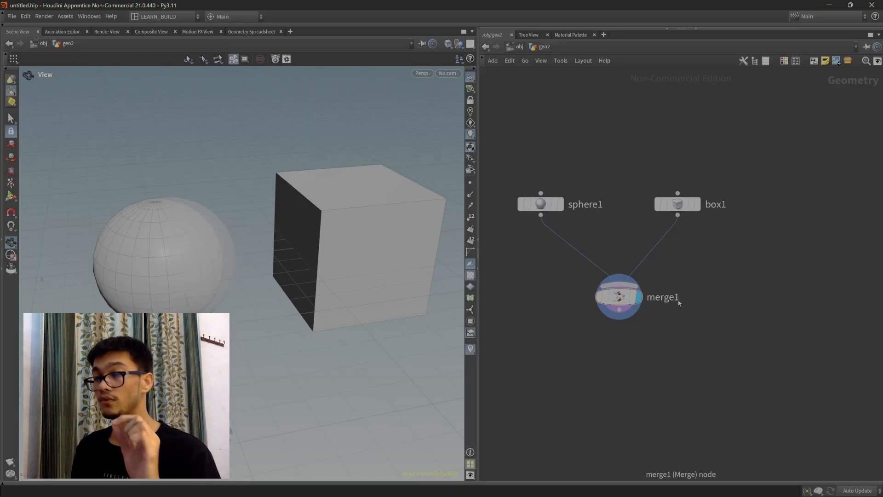
Select sphere1 and box1 in turn and move the merge1 node slightly lower beneath them.
drag(569, 238, 514, 162)
drag(636, 153, 741, 250)
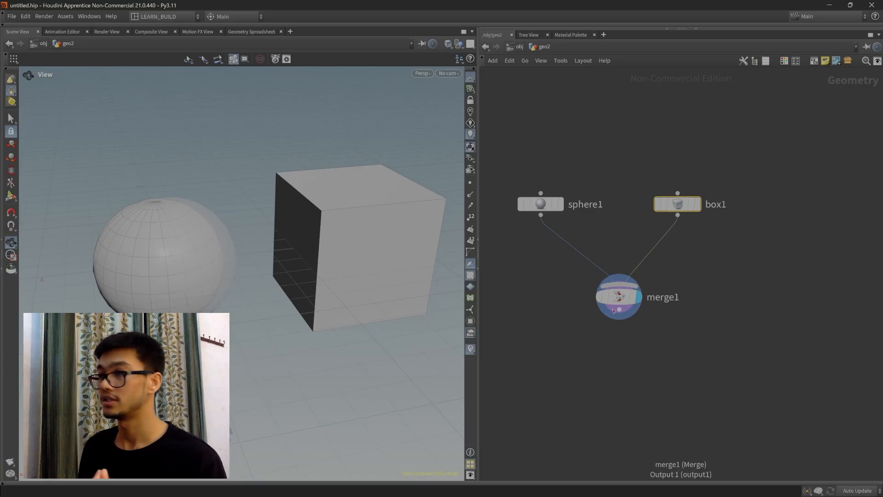
mouse_move(618, 301)
mouse_down()
mouse_move(607, 303)
mouse_move(616, 307)
mouse_up()
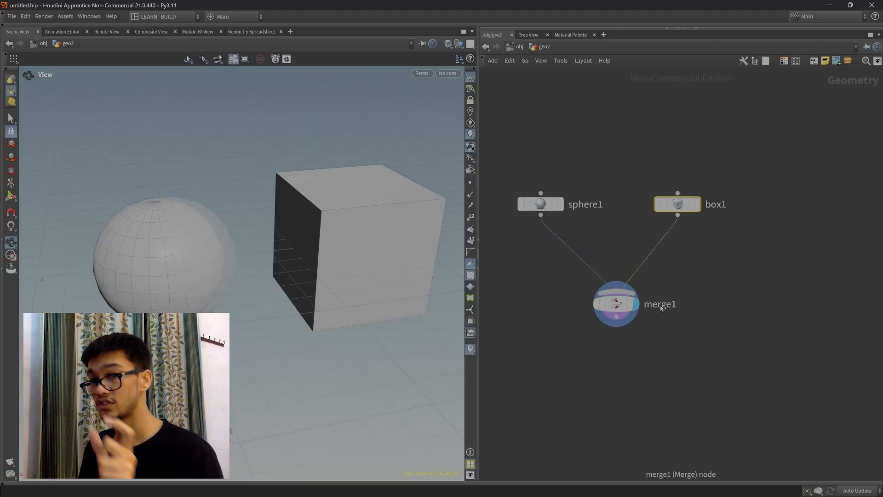
mouse_move(619, 311)
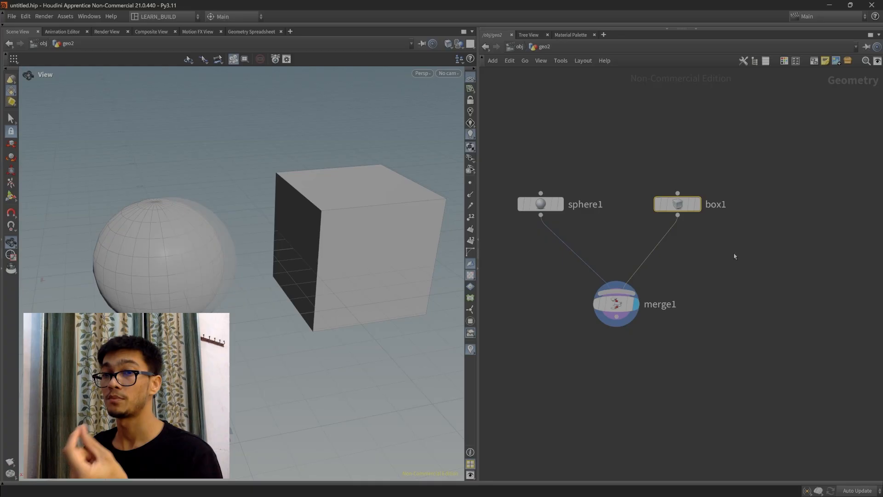
Return to the object level, show geo2's parameters and set its Translate to 0.4, 0.3, 0.3.
click(519, 47)
drag(619, 261, 555, 179)
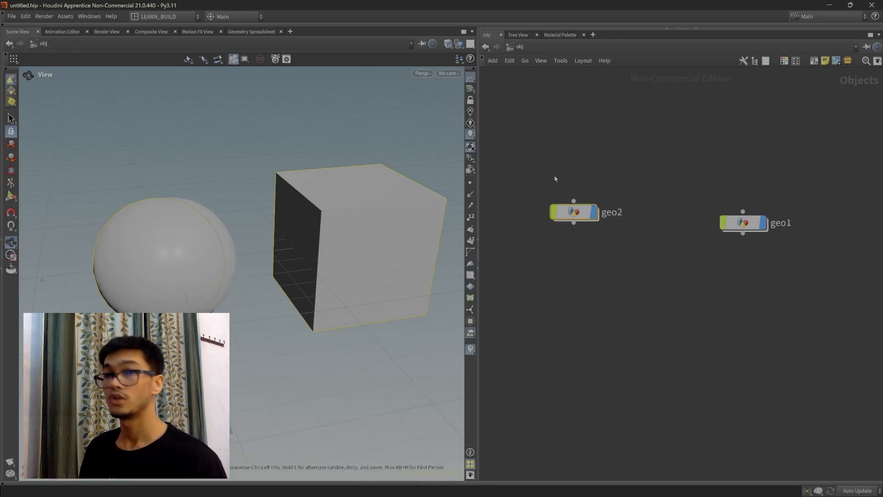
drag(635, 278, 553, 186)
key(p)
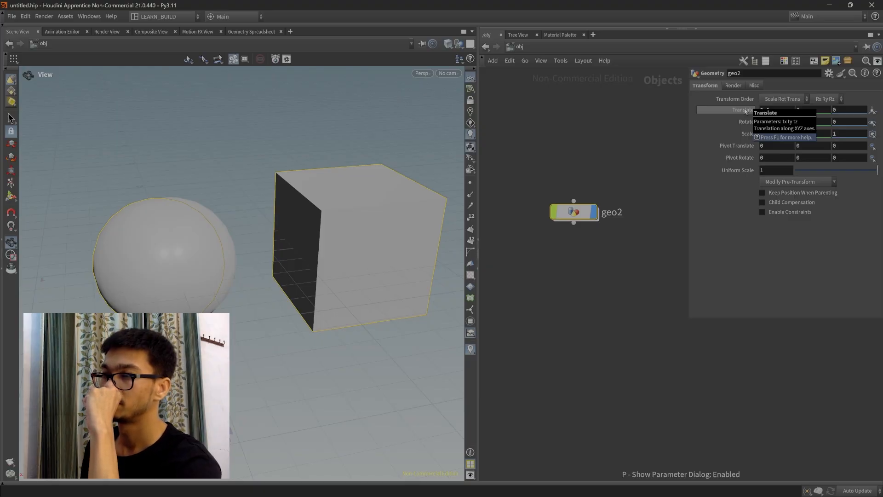
mouse_move(745, 111)
middle_down()
mouse_move(717, 113)
mouse_move(789, 113)
mouse_move(747, 111)
mouse_move(763, 112)
middle_up()
click(616, 139)
scroll(205, 264, down, 2)
middle_drag(228, 218, 290, 284)
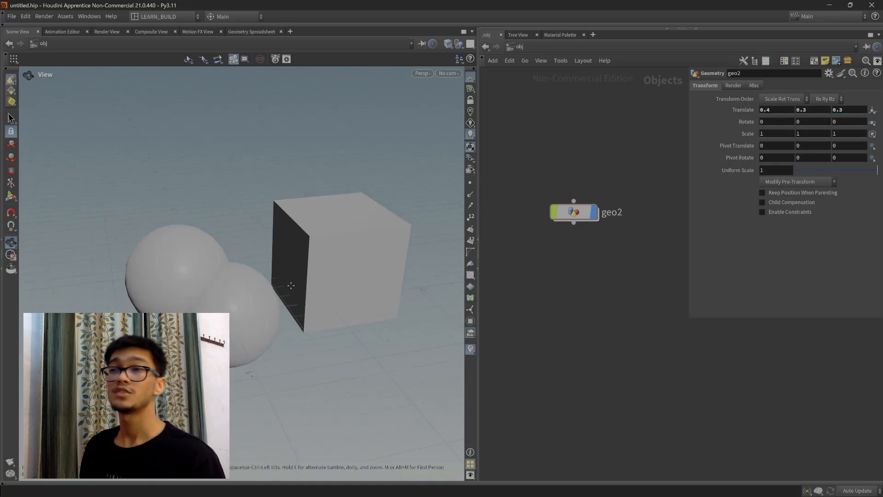
Hide the object parameters and open geo2 to examine its box1 and merge1 nodes.
drag(290, 283, 269, 344)
middle_drag(268, 344, 279, 345)
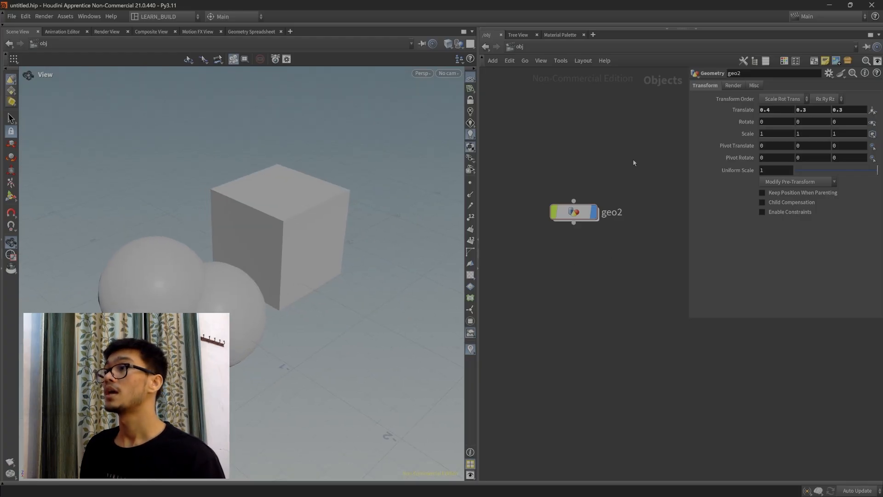
key(p)
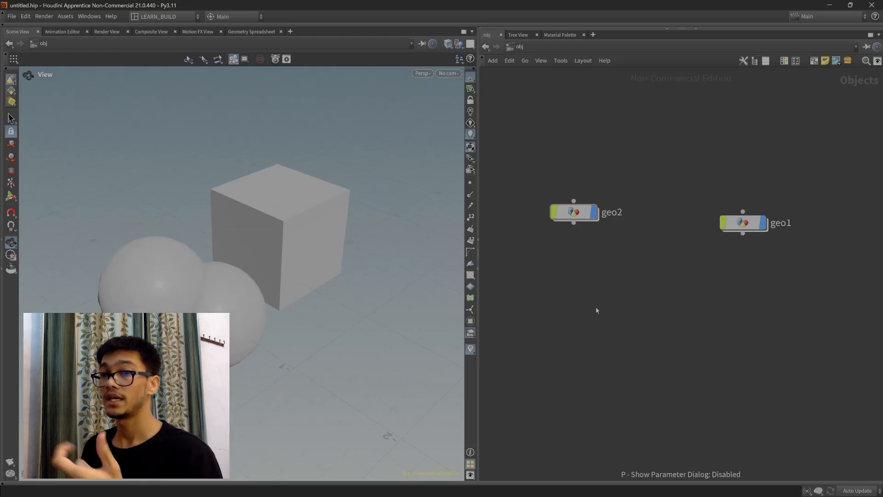
double_click(576, 214)
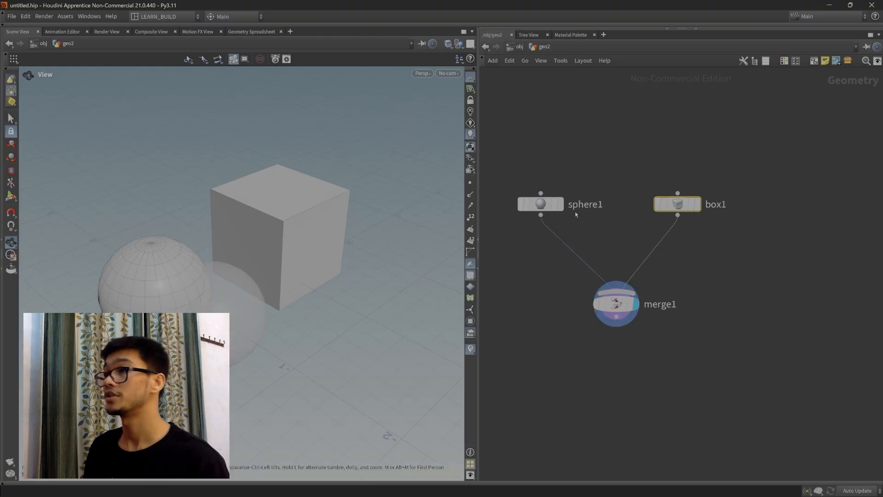
drag(627, 151, 722, 243)
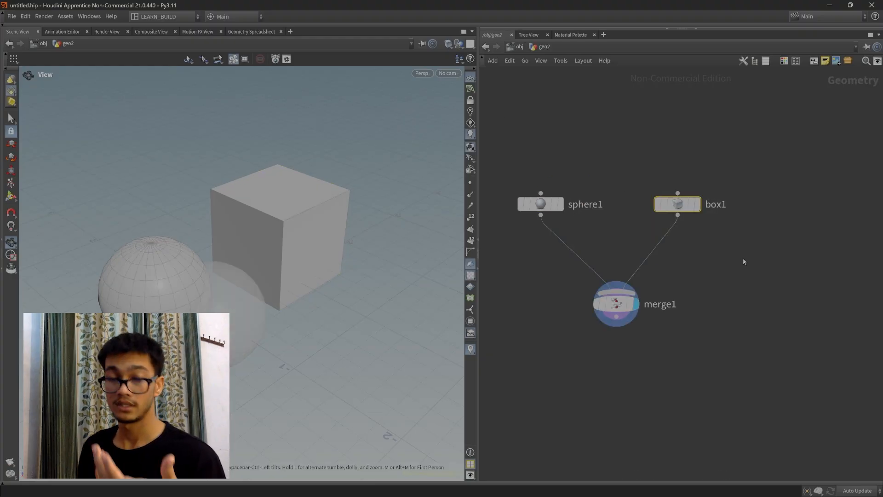
drag(685, 404, 519, 255)
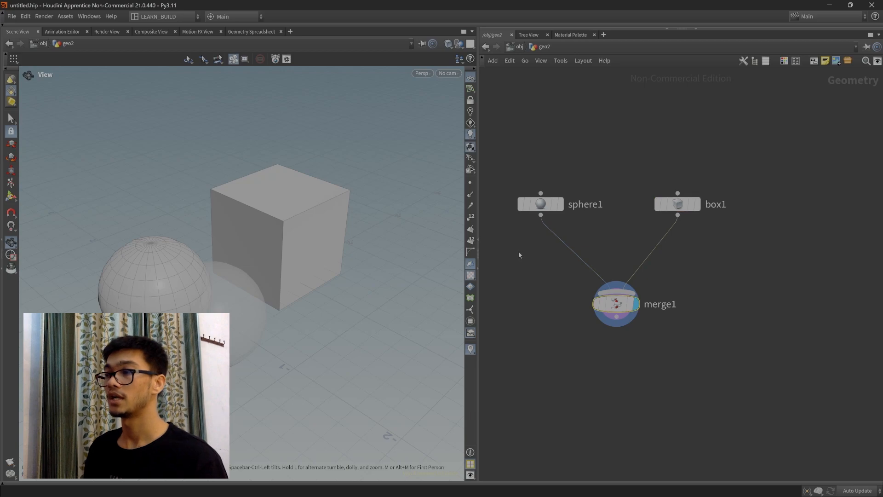
Return to the object level and delete both the geo1 and geo2 objects.
click(518, 47)
drag(758, 279, 583, 146)
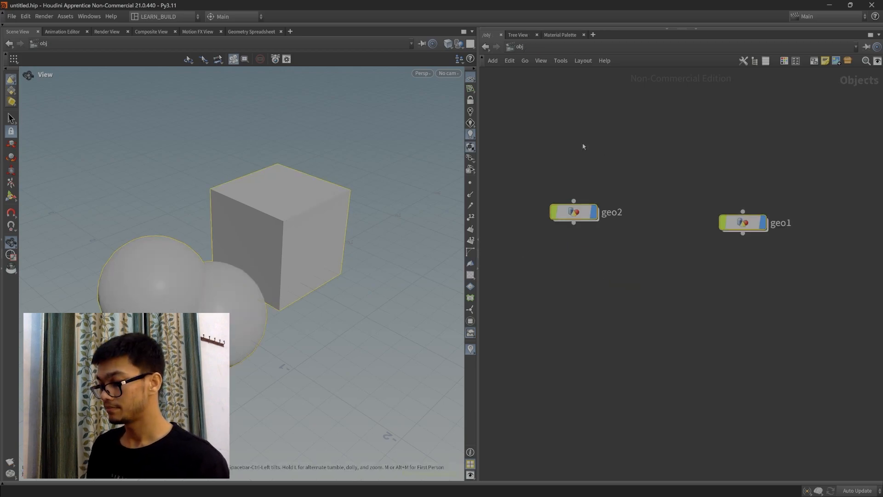
key(Delete)
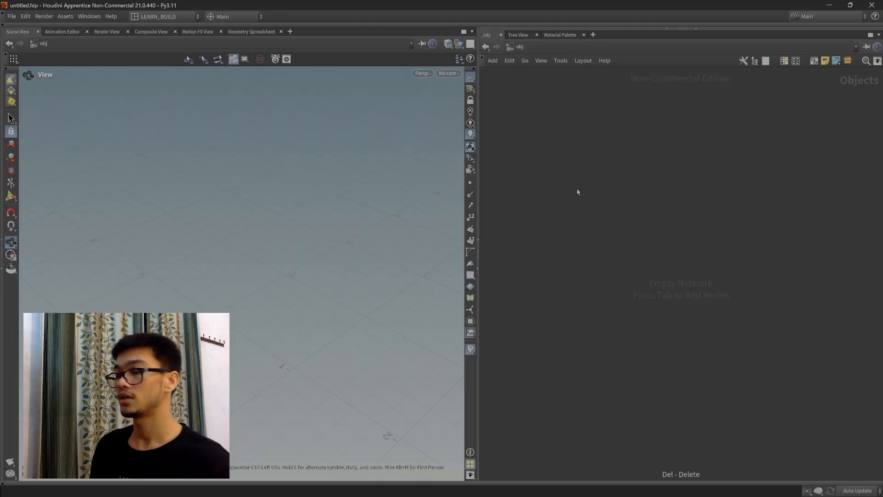
Add a Sphere object to the empty object-level network.
key(Tab)
text(geo)
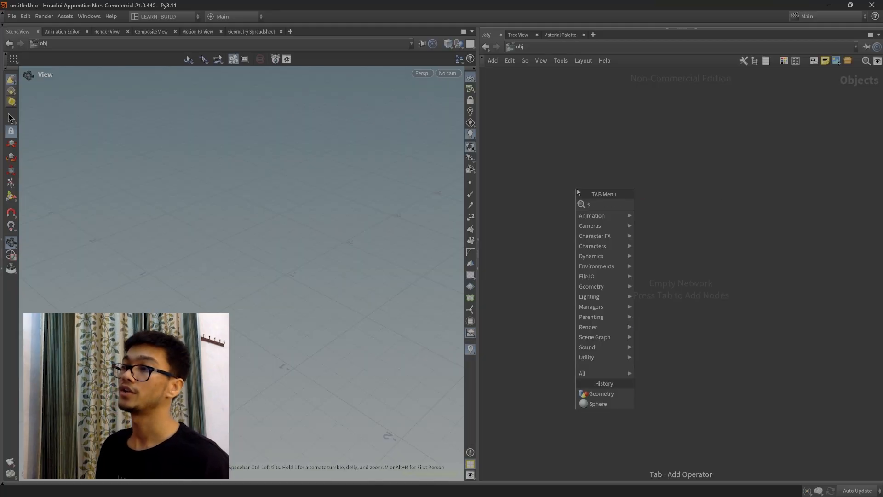
key(Return)
click(578, 192)
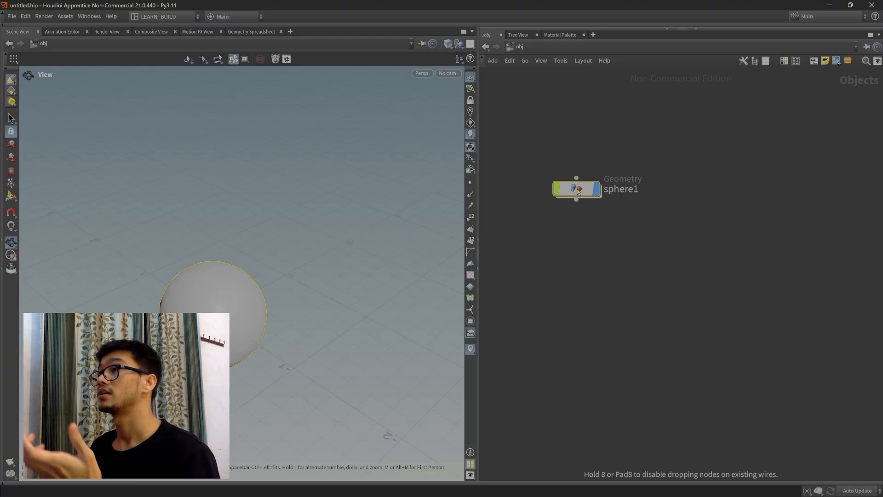
Add an empty Geometry object to the right of sphere1 and go inside it.
click(765, 198)
key(Tab)
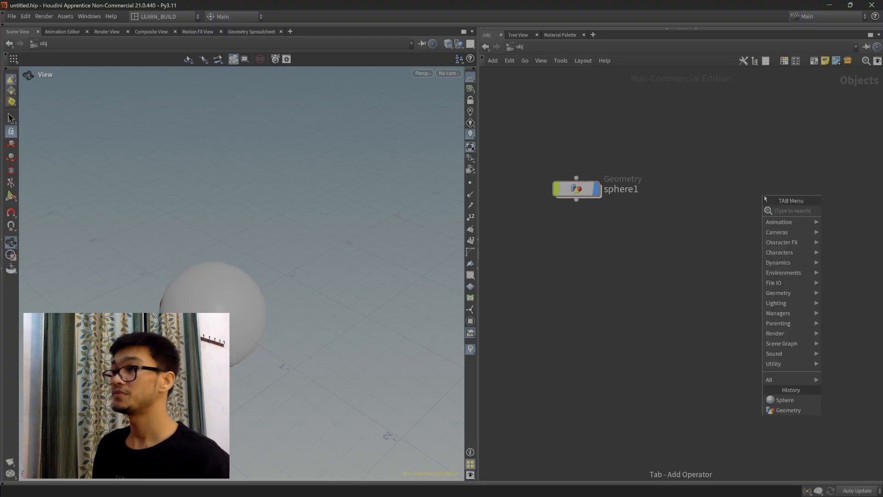
text(ge)
key(Return)
click(759, 194)
double_click(763, 197)
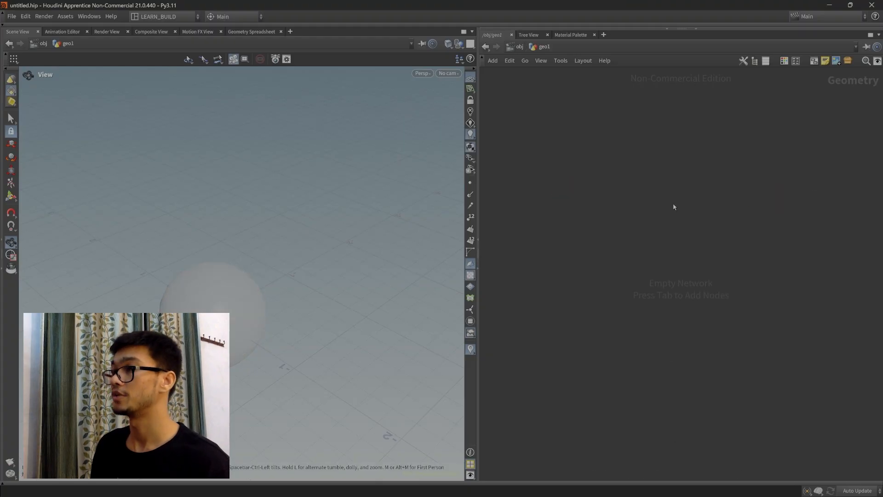
Add a Sphere (Polygons) node inside geo1 and return to the object level.
key(Tab)
text(shphere)
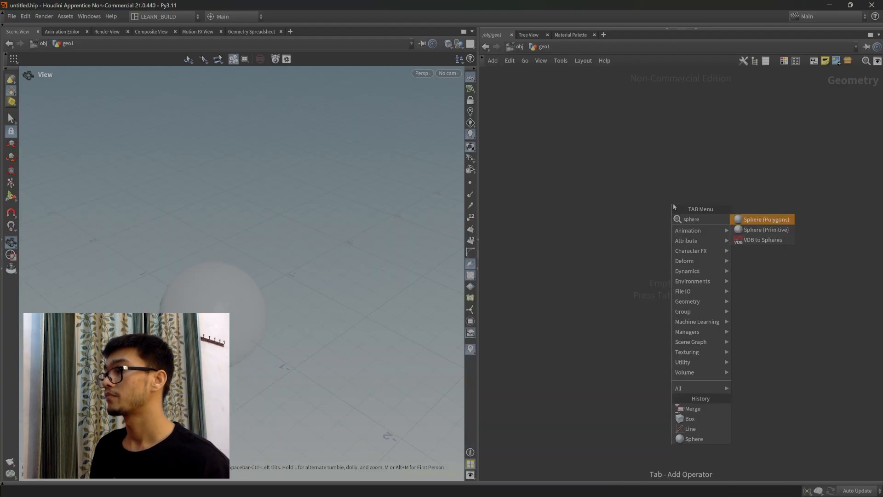
key(Return)
click(647, 196)
drag(685, 256, 621, 162)
click(519, 46)
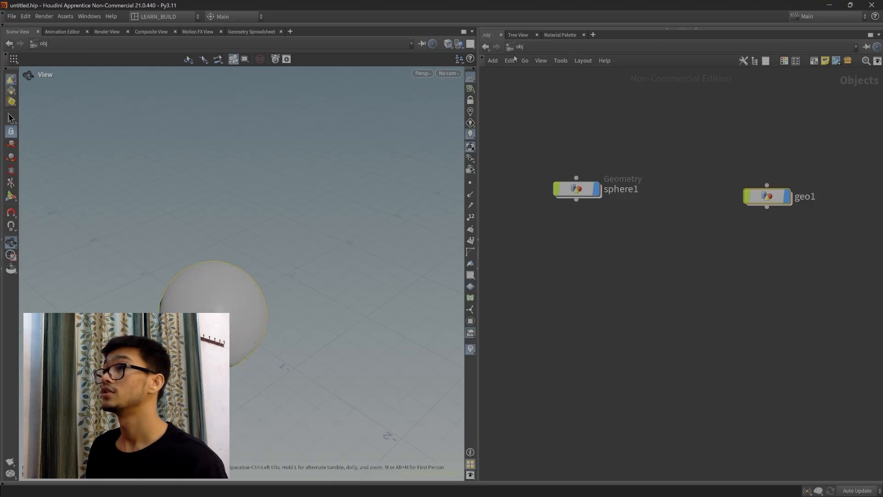
Level geo1 with the sphere1 object, move the sphere node inside sphere1 higher, and return to the object level.
drag(770, 194, 759, 186)
drag(554, 123, 601, 201)
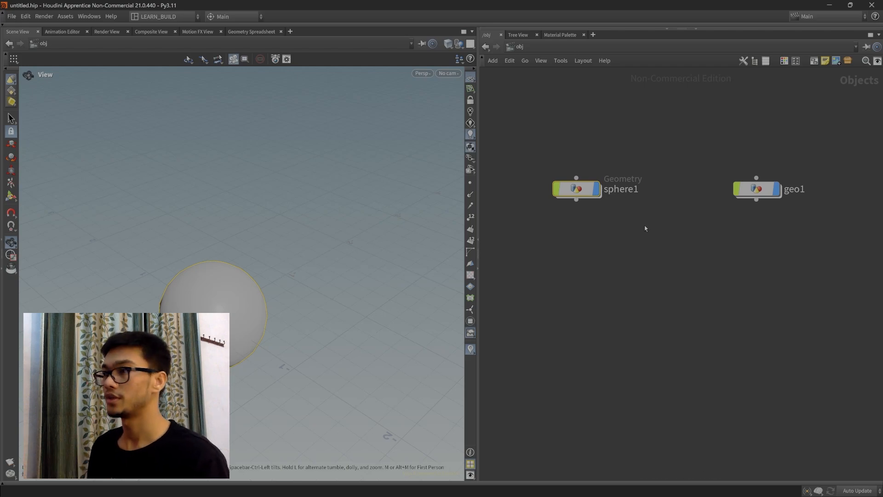
mouse_move(585, 192)
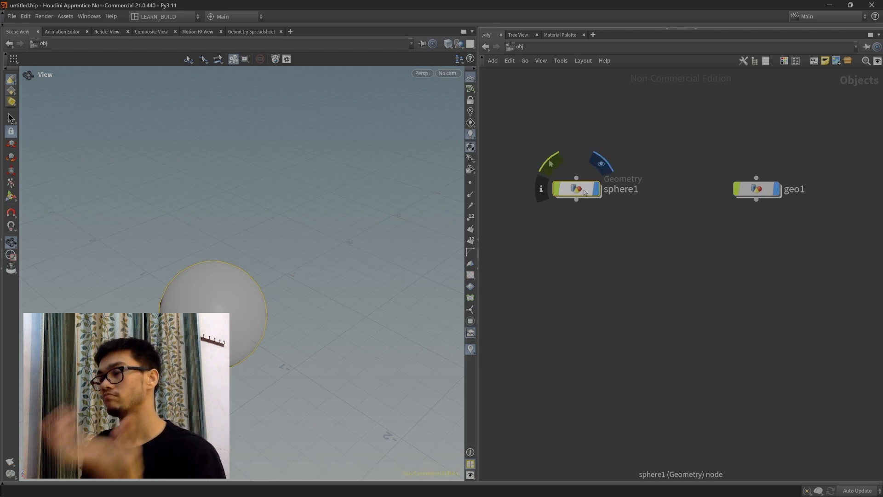
double_click(585, 192)
drag(586, 180, 742, 320)
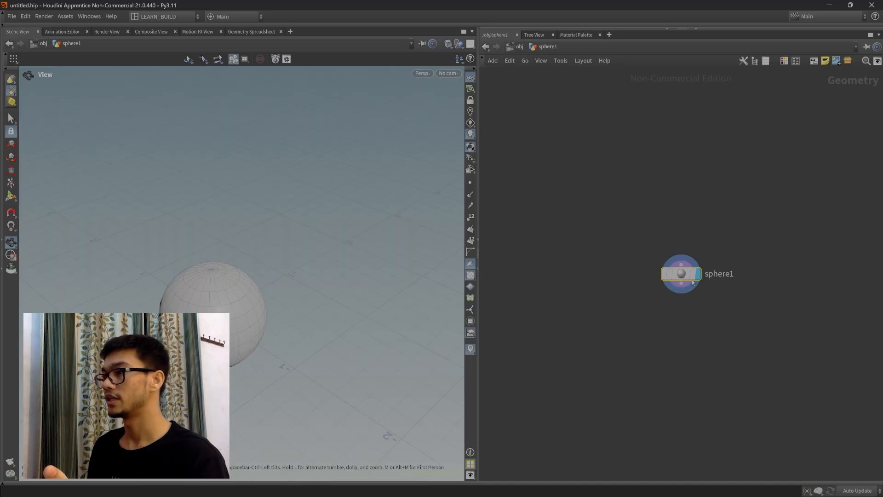
drag(691, 279, 640, 203)
click(519, 48)
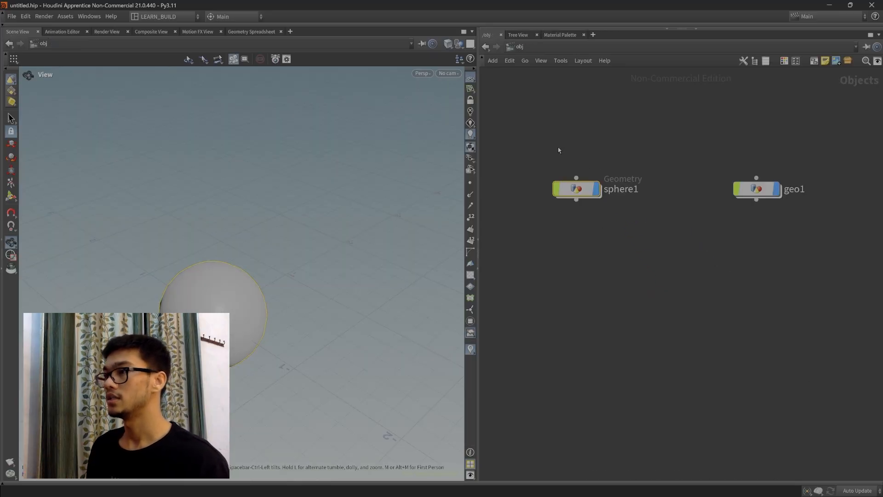
Move the sphere1 object slightly higher and place geo1 well below its level.
drag(708, 135, 731, 188)
drag(575, 189, 574, 185)
drag(730, 187, 742, 261)
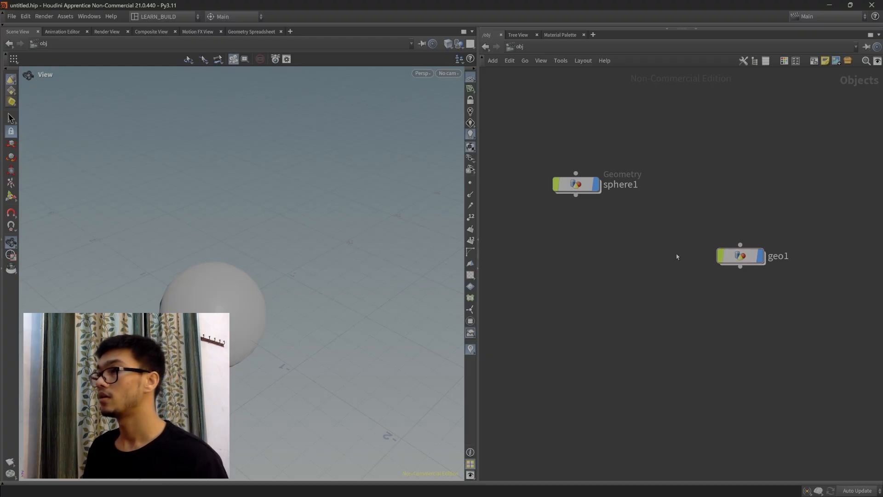
Inside the sphere1 object, add a Color node below the sphere node and connect the sphere's output to it.
double_click(580, 186)
drag(631, 200, 593, 200)
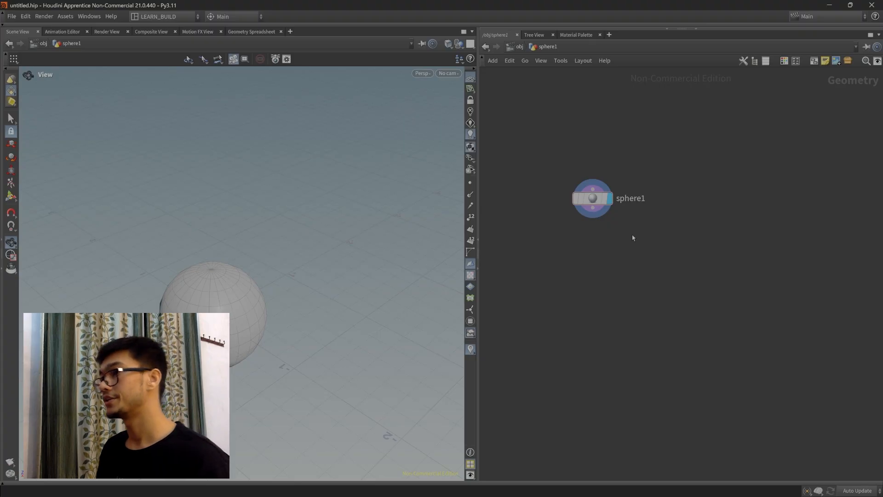
key(Tab)
text(color)
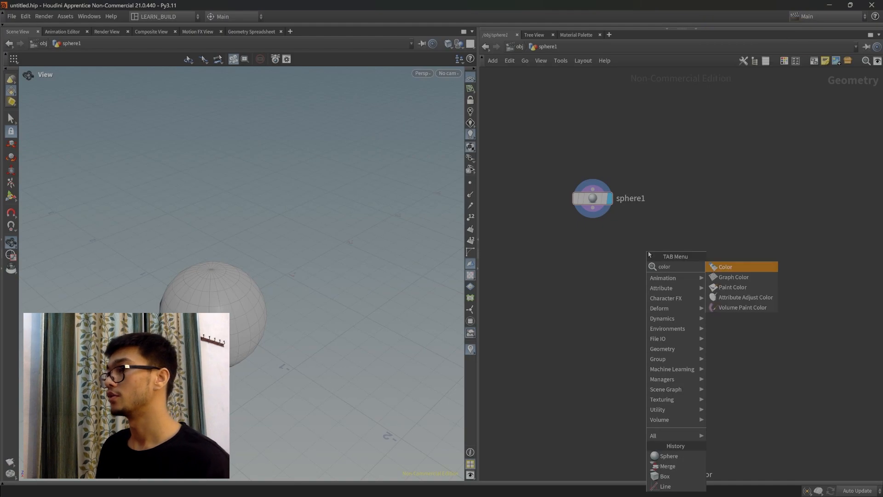
key(Return)
click(631, 281)
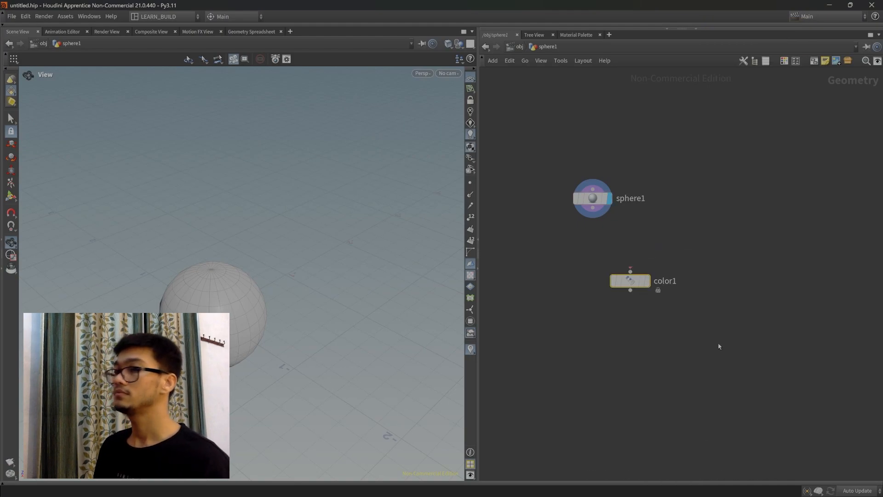
drag(597, 215, 642, 288)
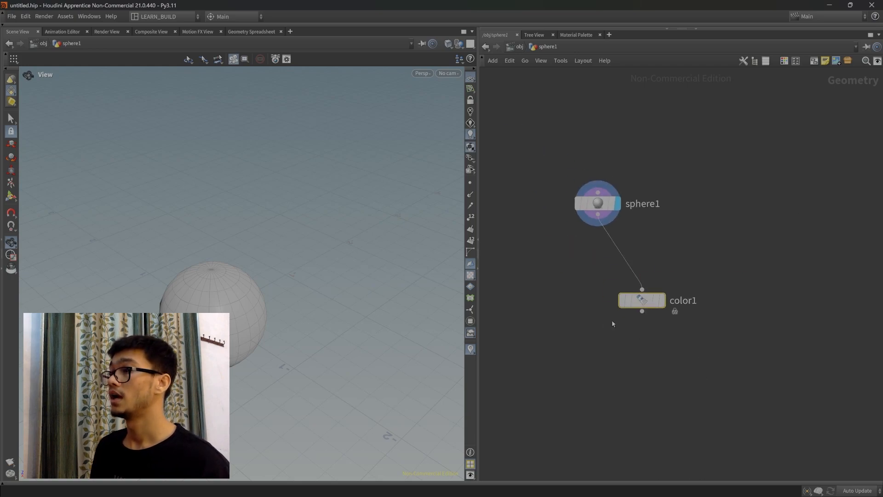
Set the color1 node's color to pure red (FF0000) and hide its parameters and the color editor.
key(p)
click(770, 143)
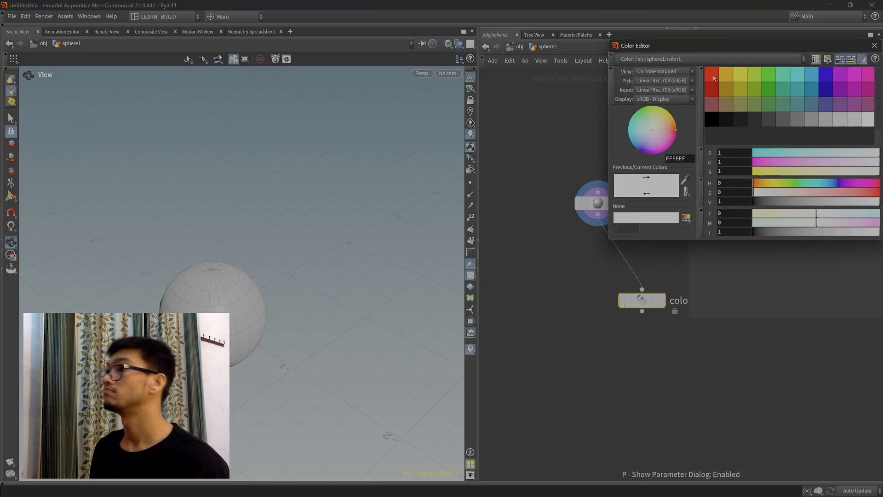
click(714, 78)
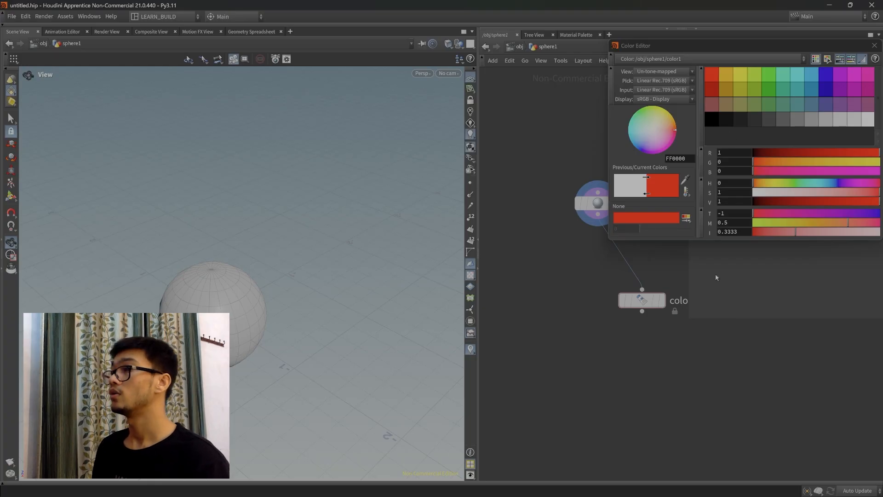
key(p)
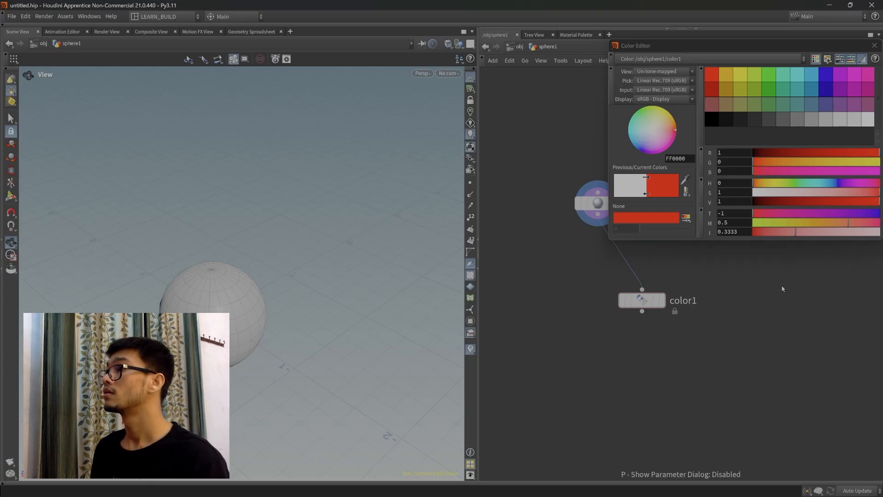
click(874, 45)
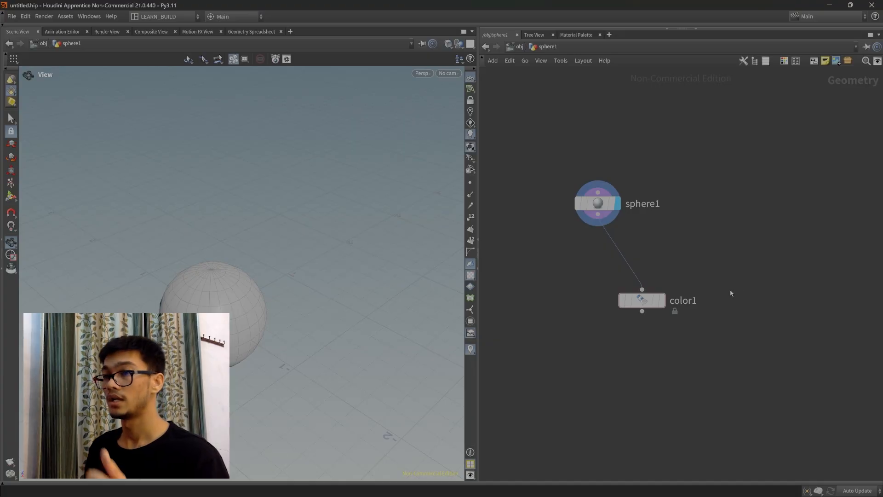
Display color1 as the result of the sphere1 object and select both nodes in its network.
click(666, 278)
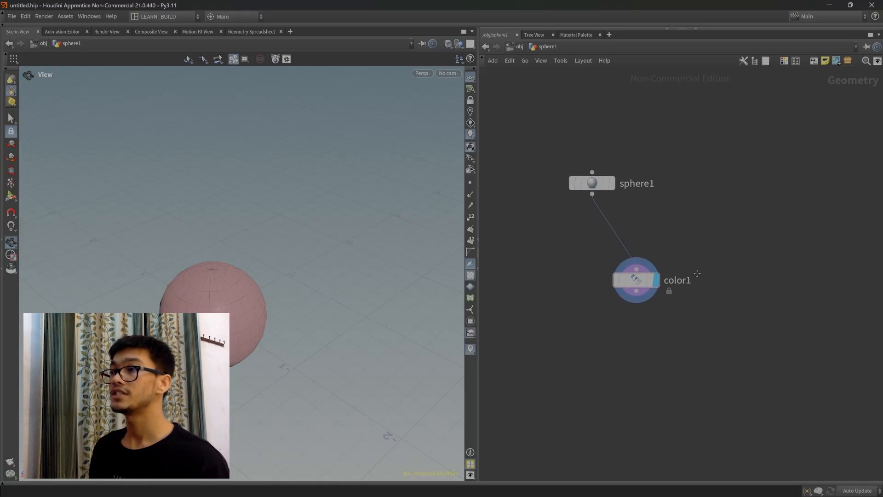
drag(733, 334, 590, 261)
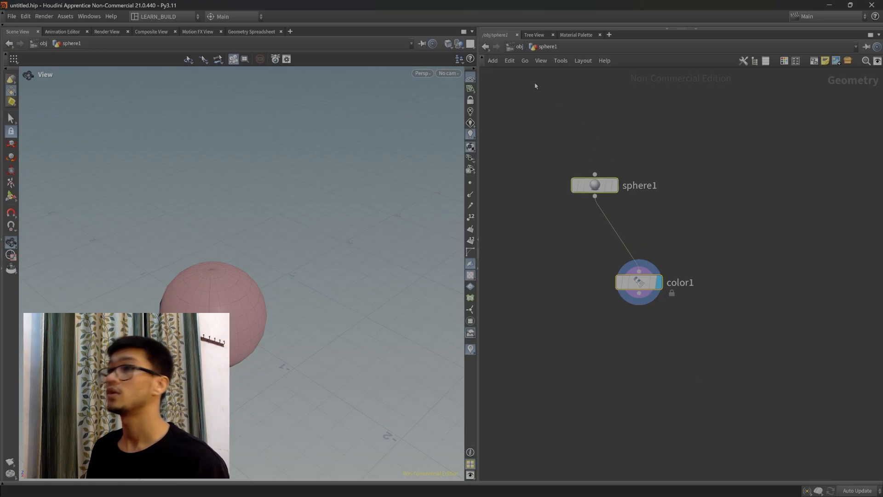
drag(574, 139, 694, 297)
Return to the object level and line up sphere1 and geo1 side by side in one row.
click(519, 47)
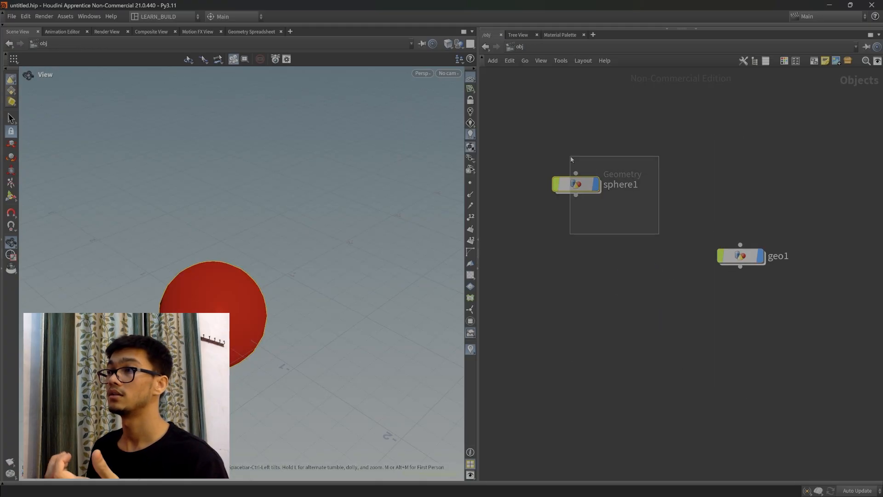
mouse_move(585, 223)
mouse_down()
mouse_move(580, 190)
mouse_move(559, 209)
mouse_move(577, 219)
mouse_up()
drag(749, 259, 752, 224)
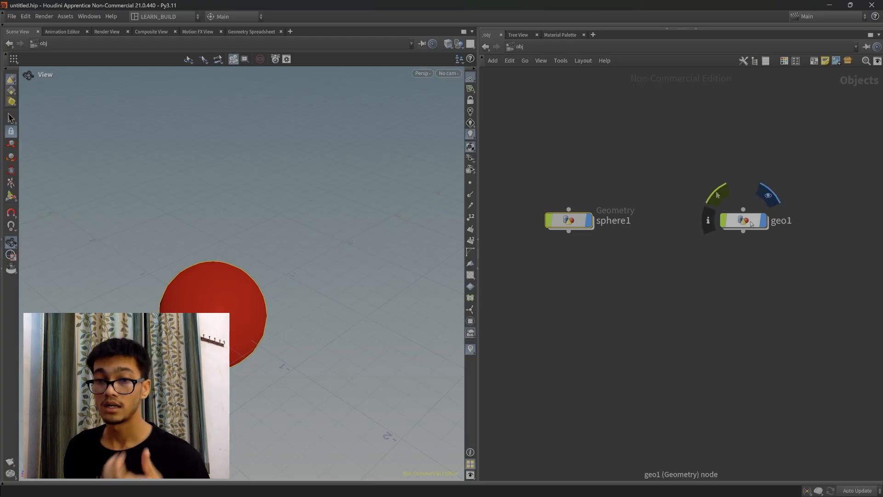